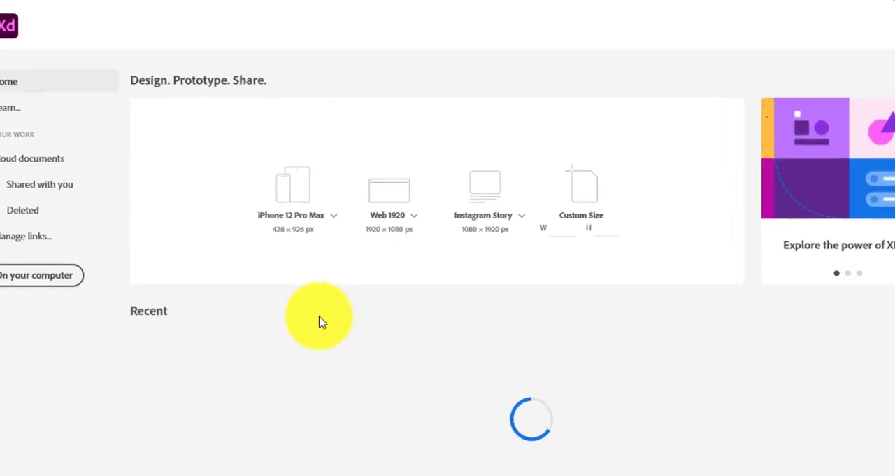
Create a new Web 1920 (1920 × 1080) document and rename its artboard to Shoes Shop.
click(439, 244)
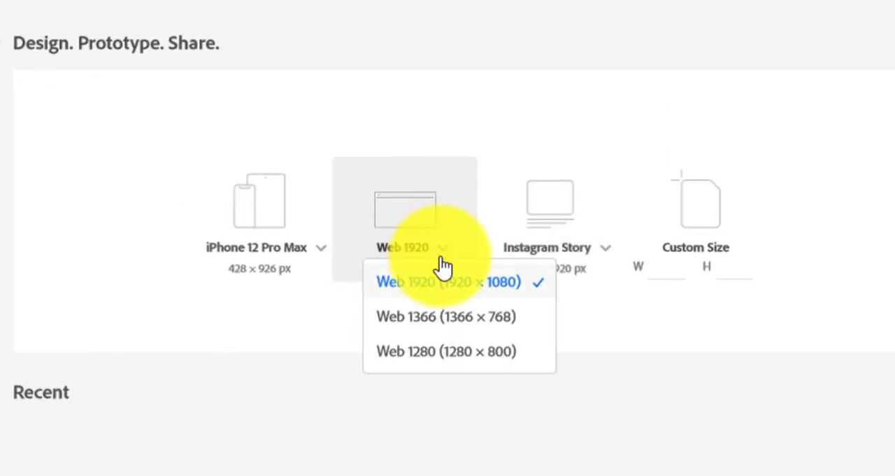
click(444, 322)
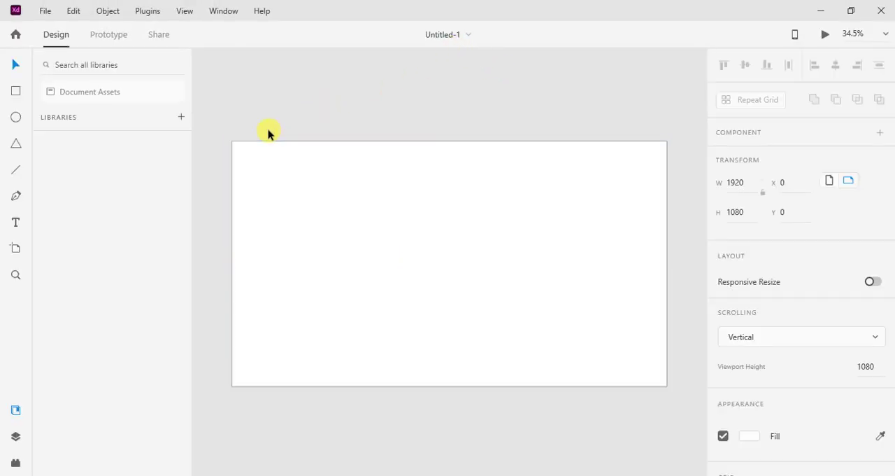
double_click(270, 132)
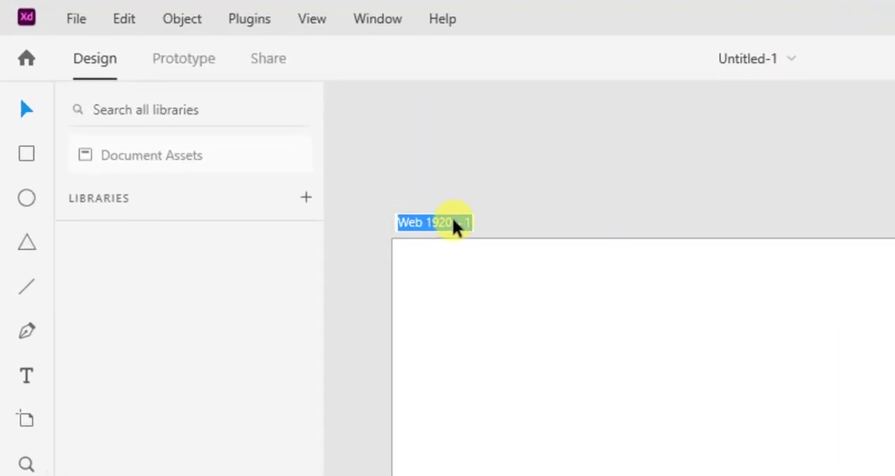
text(Shoes S)
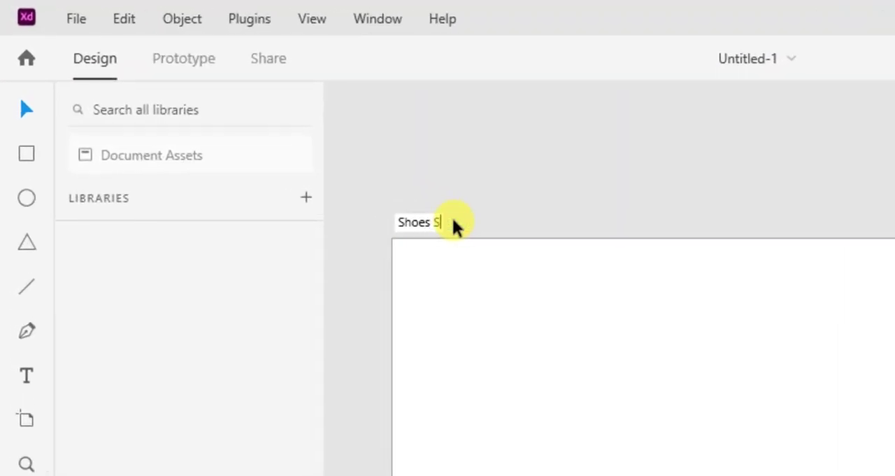
text(hop)
key(Return)
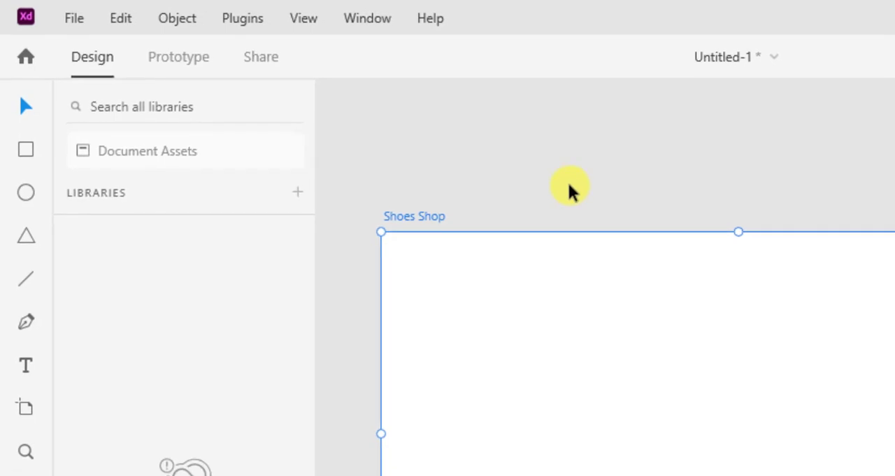
click(628, 290)
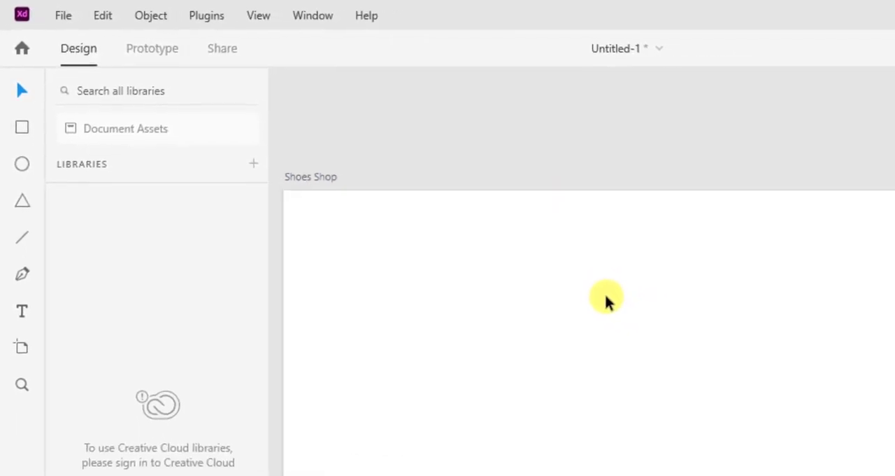
Add the text SHOP FORMALS CASUALS SPORT ABOUT US BLOG CONTACT US to the artboard and fill it with black #000000.
key(alt+Tab)
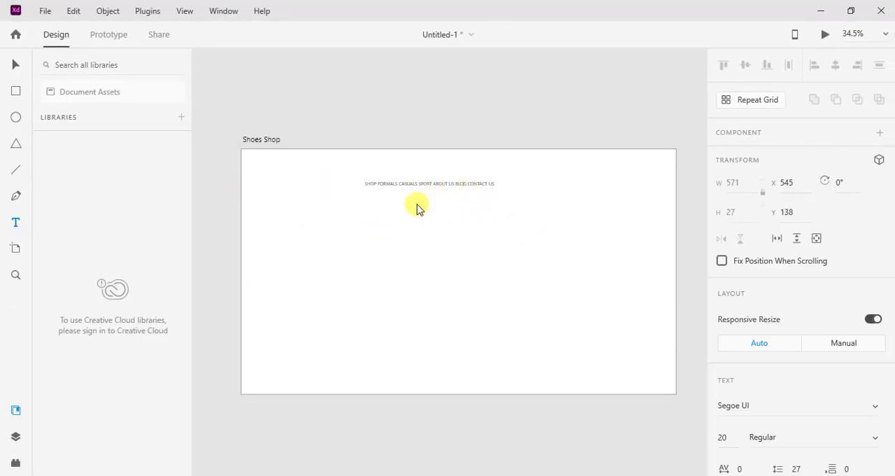
key(Escape)
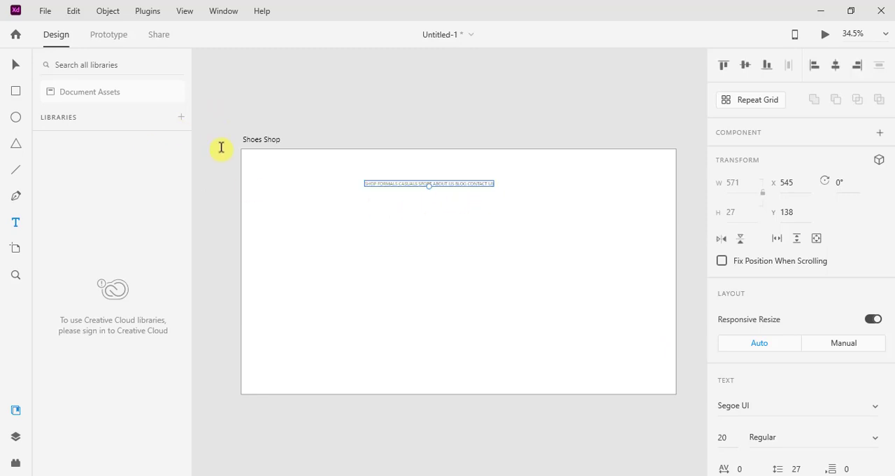
scroll(432, 208, up, 5)
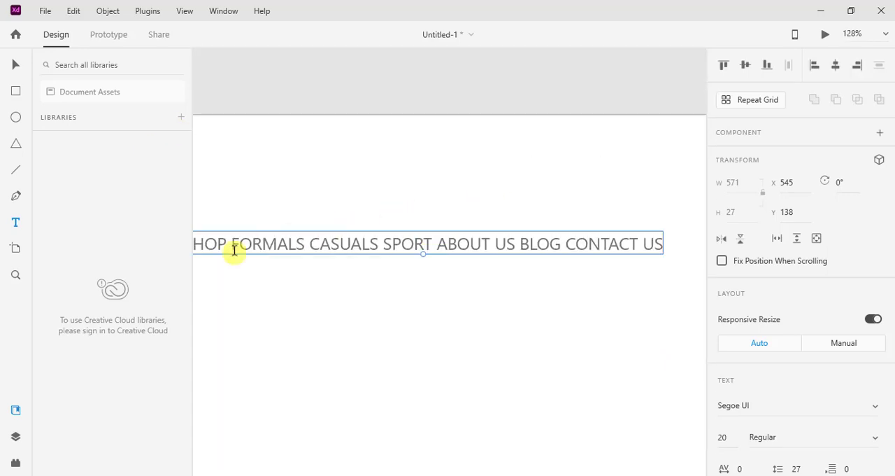
click(310, 244)
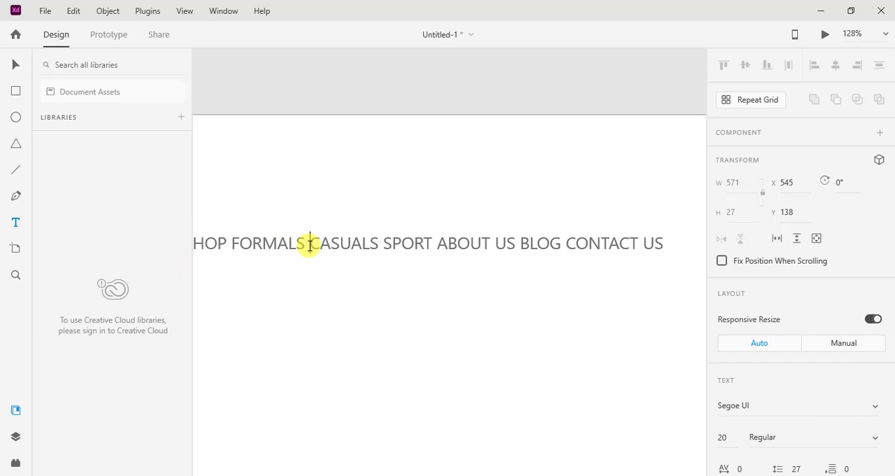
key(ctrl+a)
scroll(786, 320, down, 4)
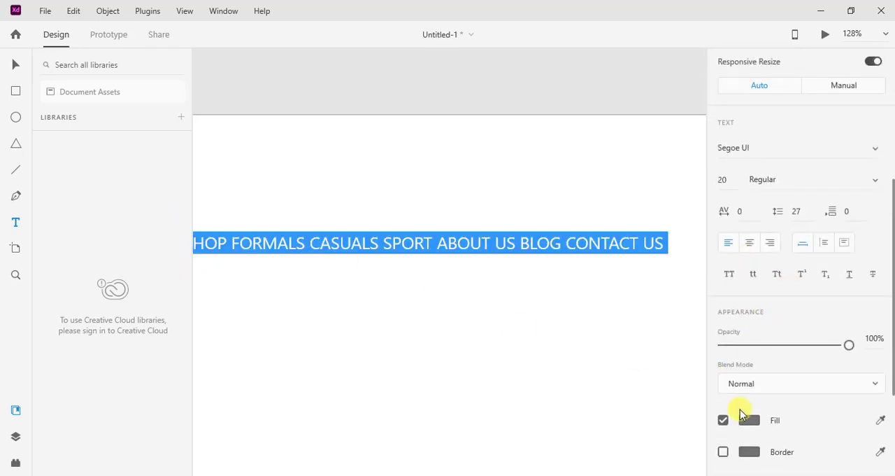
click(746, 419)
drag(604, 350, 505, 436)
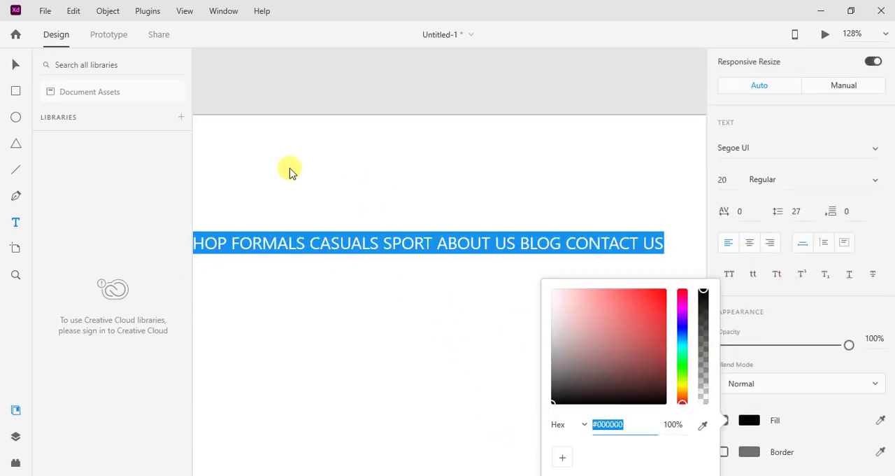
Move the navigation text up near the artboard's upper edge, to about X 582, Y 27.
click(15, 65)
click(334, 298)
drag(352, 252, 382, 158)
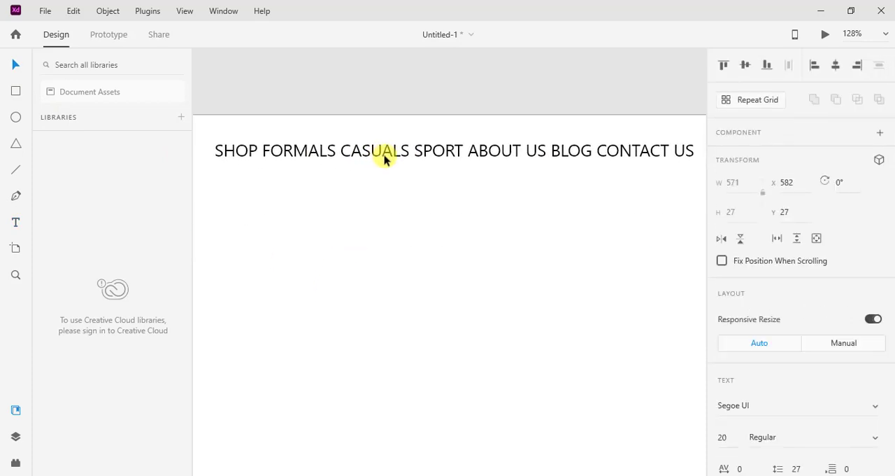
Set the navigation text's font size to 25 and place the text cursor before CASUALS.
scroll(445, 200, down, 2)
scroll(794, 314, down, 3)
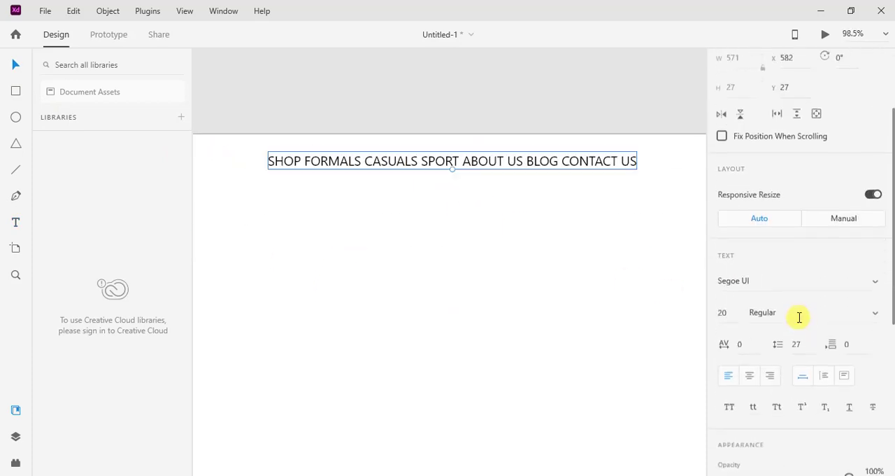
double_click(546, 169)
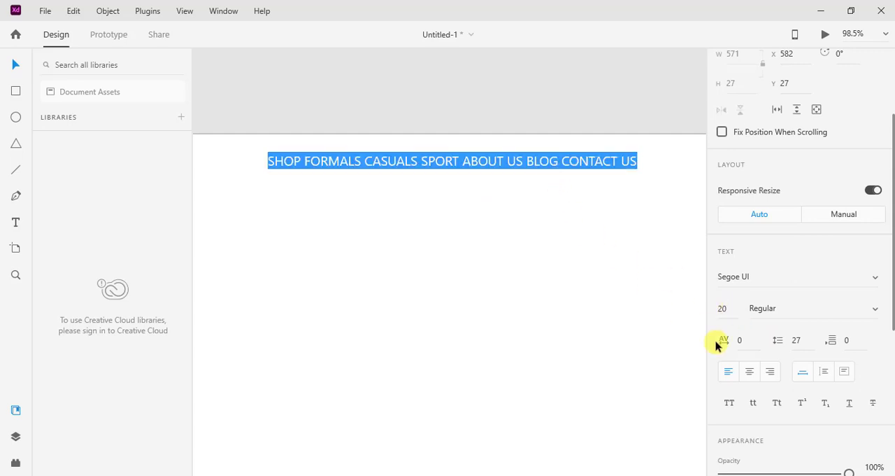
drag(734, 313, 708, 312)
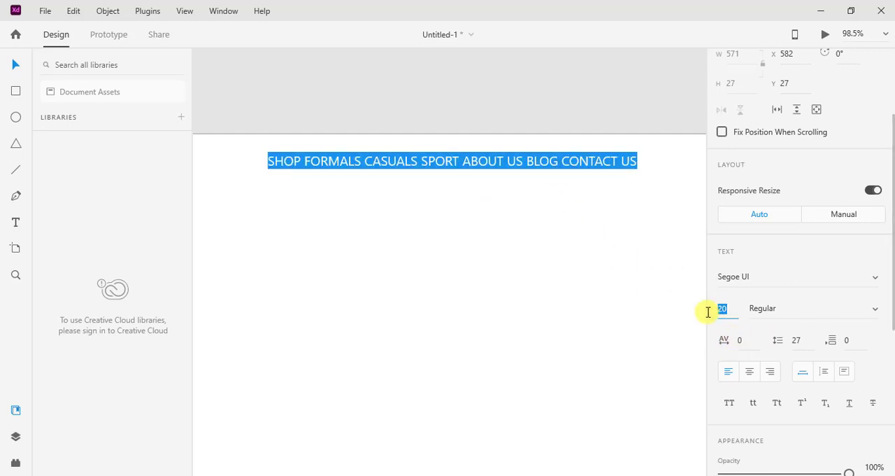
text(25)
key(Return)
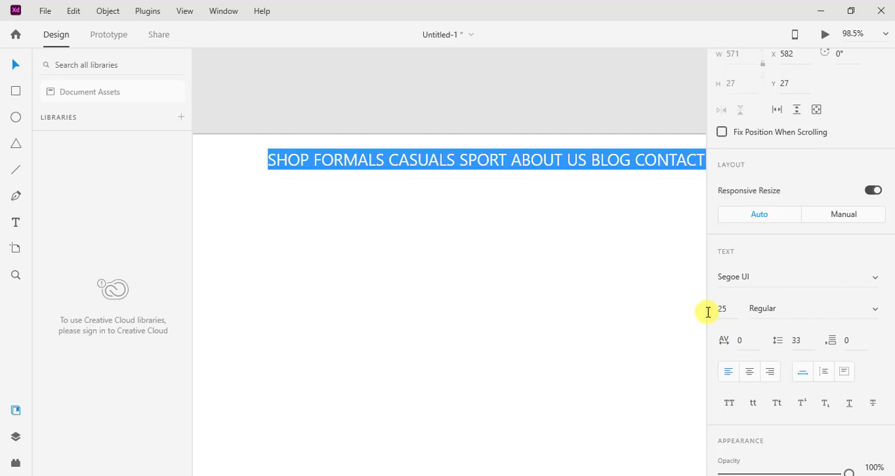
click(389, 160)
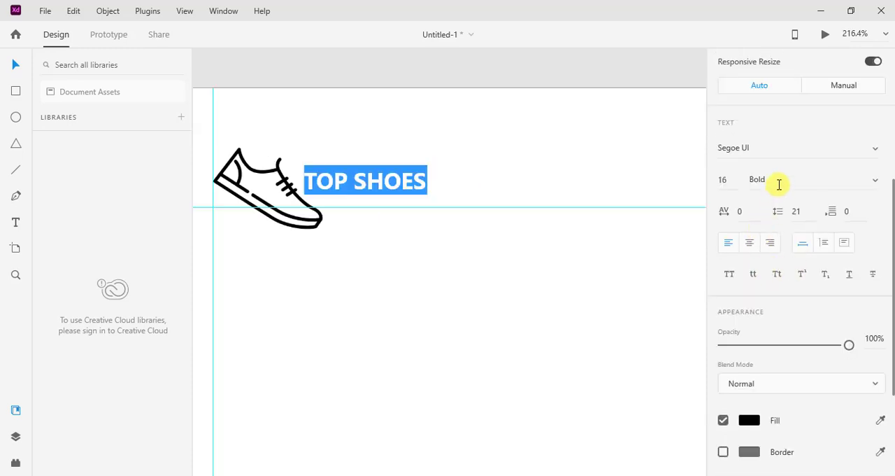
Set the font of the TOP SHOES logo text to Roboto and deselect it.
click(761, 148)
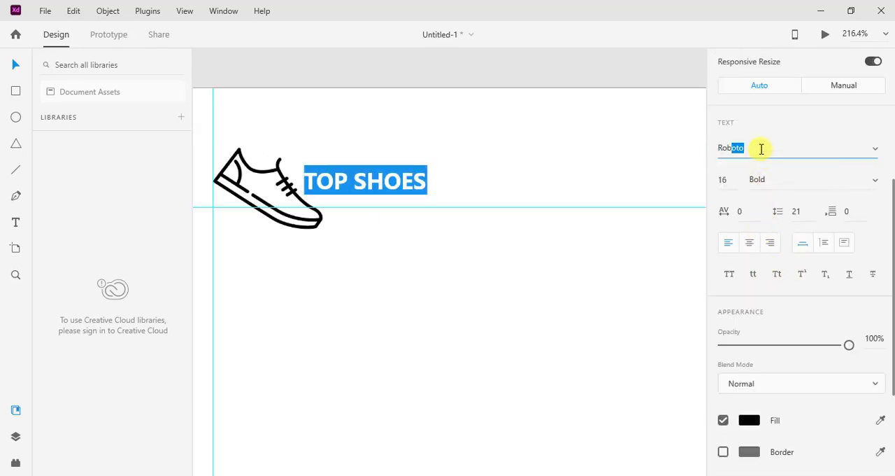
key(Return)
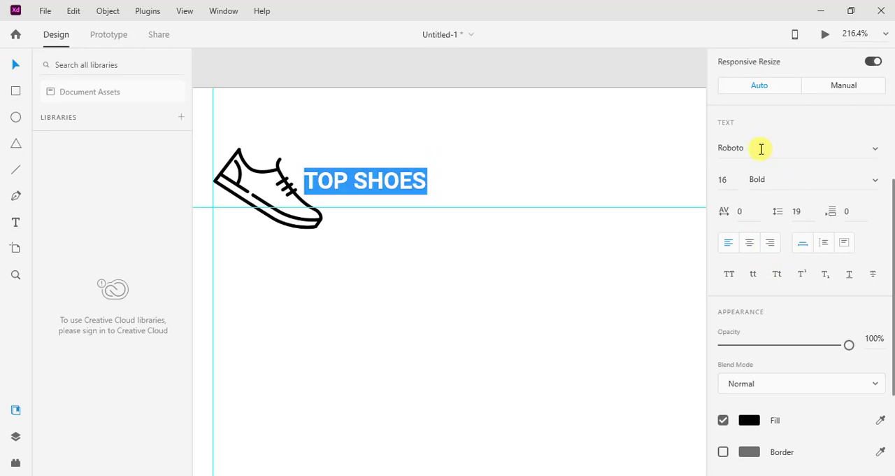
click(411, 242)
click(392, 264)
Import the shoe icon from the shoes shop folder on the Desktop.
scroll(442, 266, down, 5)
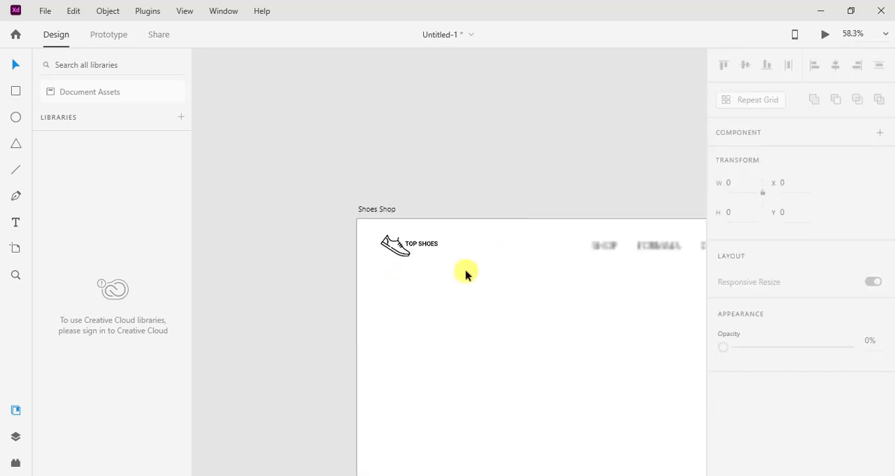
scroll(520, 296, up, 5)
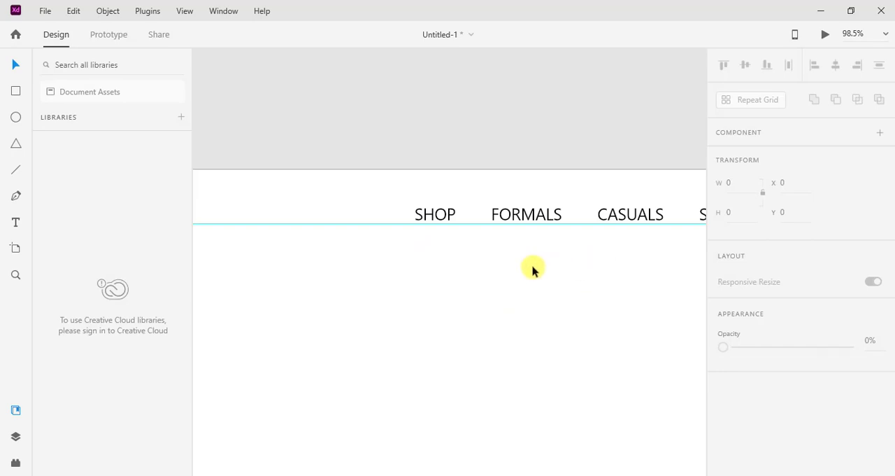
scroll(567, 268, down, 5)
scroll(604, 261, up, 3)
scroll(452, 236, up, 2)
click(44, 10)
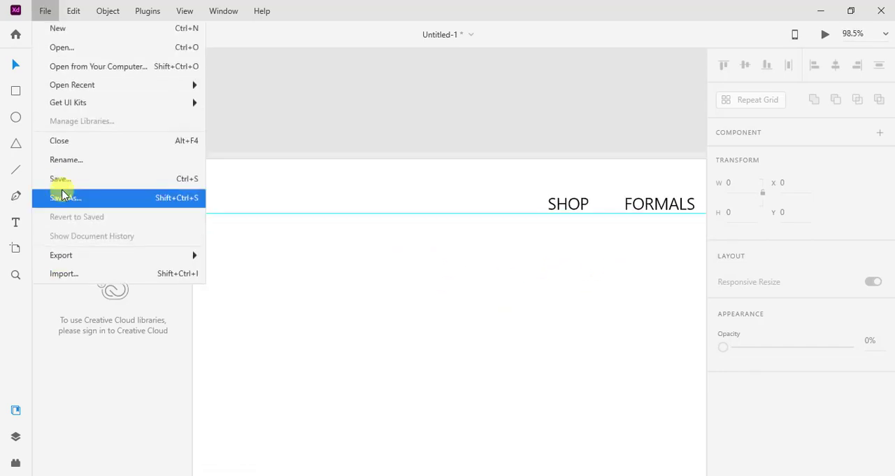
click(63, 276)
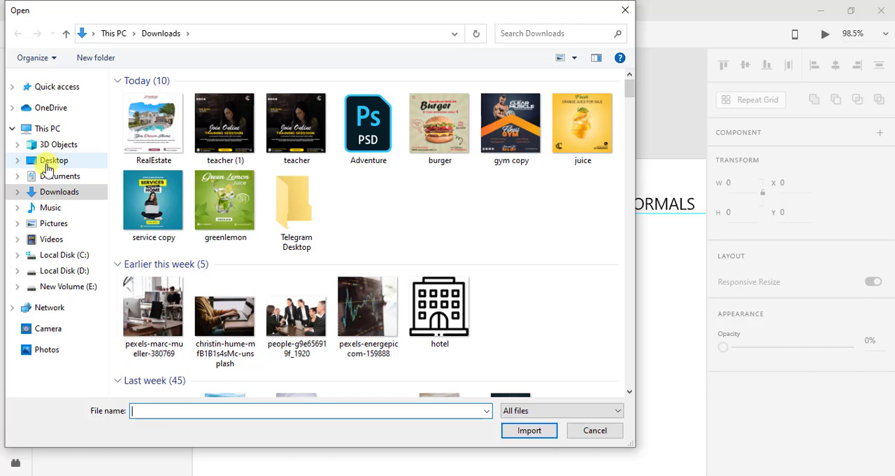
click(31, 160)
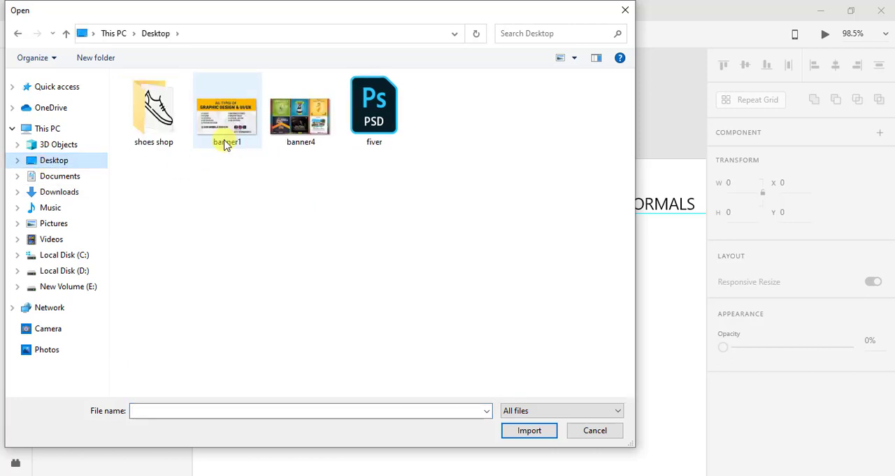
double_click(158, 138)
double_click(156, 123)
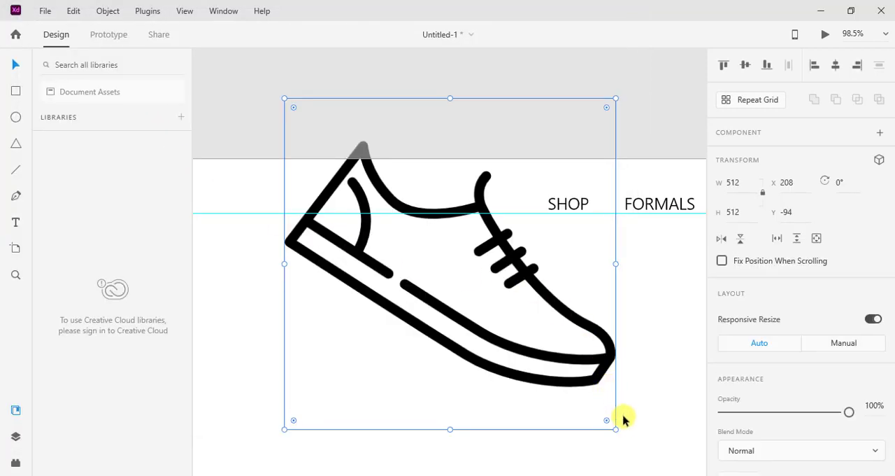
Scale the shoe icon down to about 77 × 77 and place it in the artboard's upper-left corner as the logo.
drag(616, 426, 336, 175)
click(354, 202)
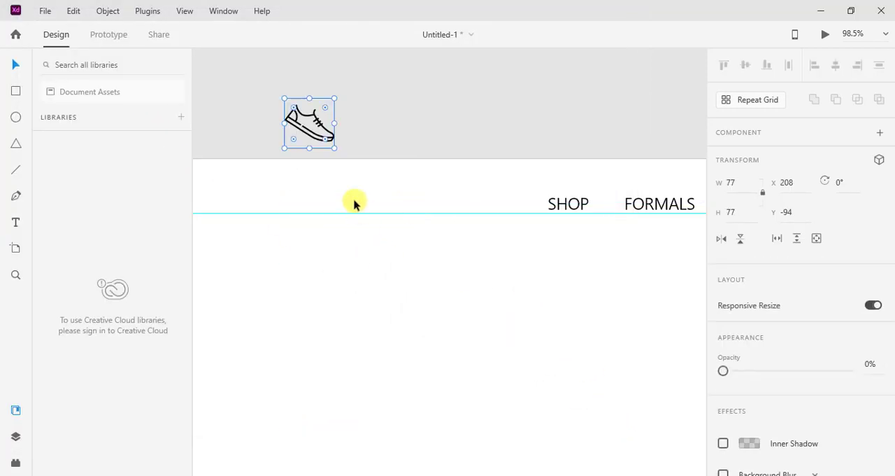
drag(309, 126, 244, 201)
drag(369, 270, 537, 294)
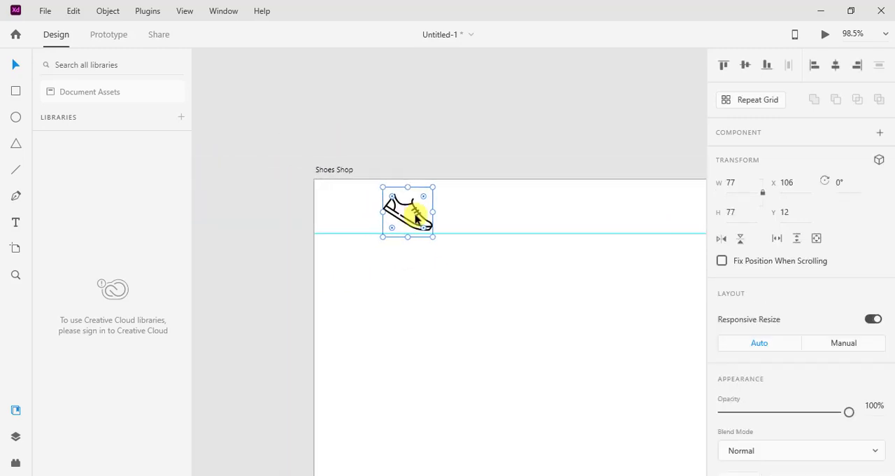
drag(420, 216, 384, 226)
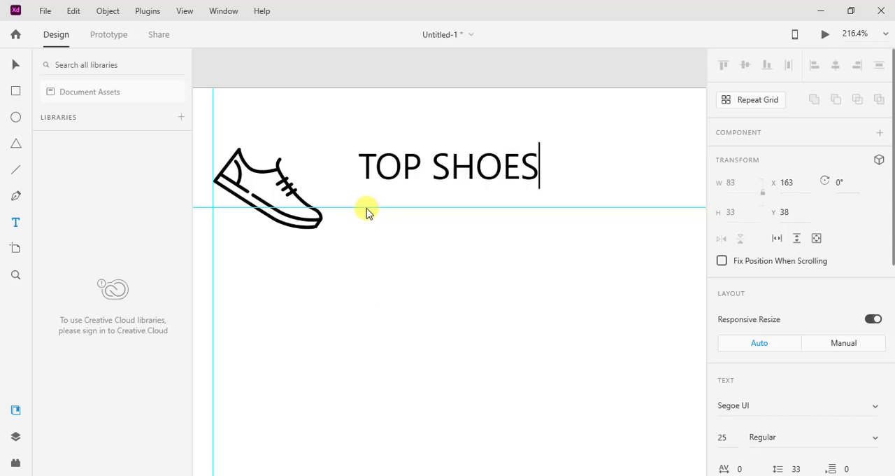
Place the TOP SHOES text at size 16 directly beside the shoe icon, at about X 125, Y 54.
click(16, 64)
click(448, 243)
drag(453, 169, 382, 183)
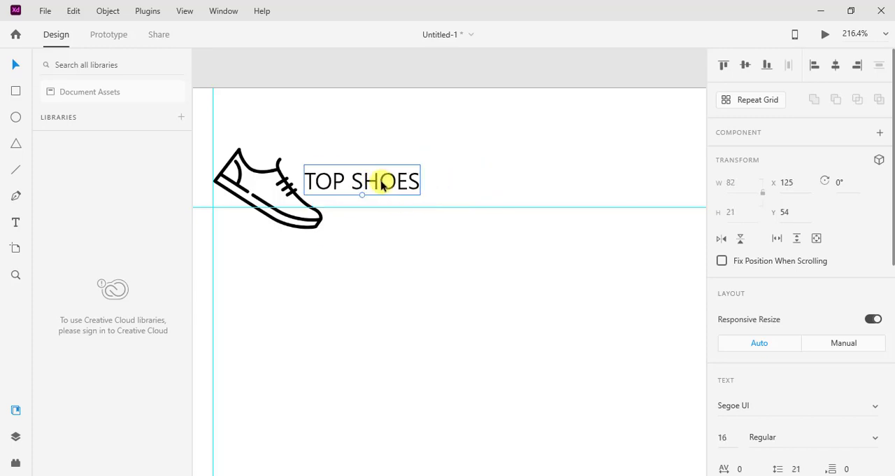
Make the TOP SHOES logo text bold, change its font to Roboto, and deselect it.
double_click(382, 183)
key(ctrl+b)
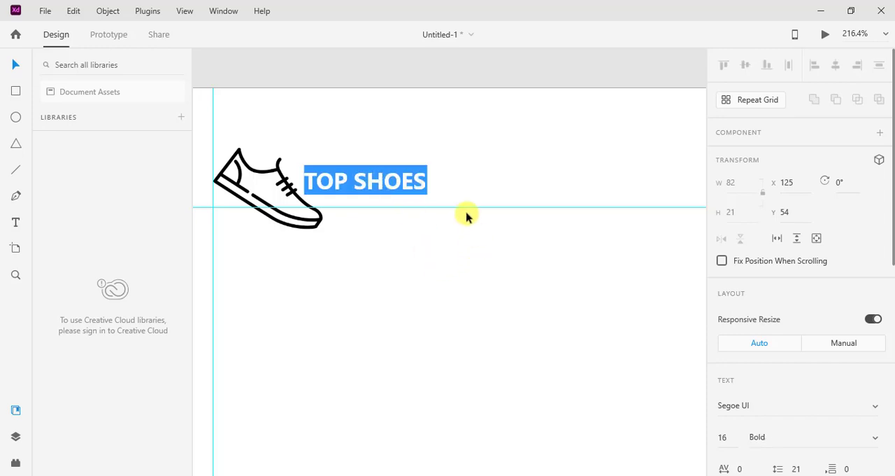
scroll(833, 294, down, 4)
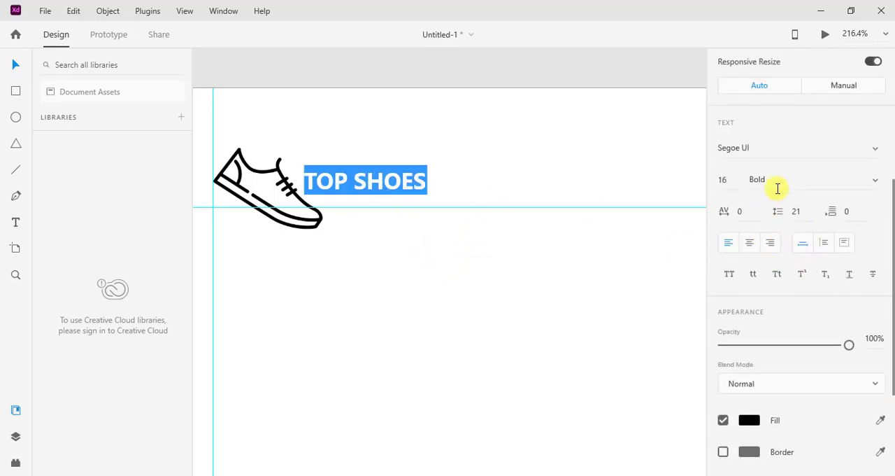
click(761, 149)
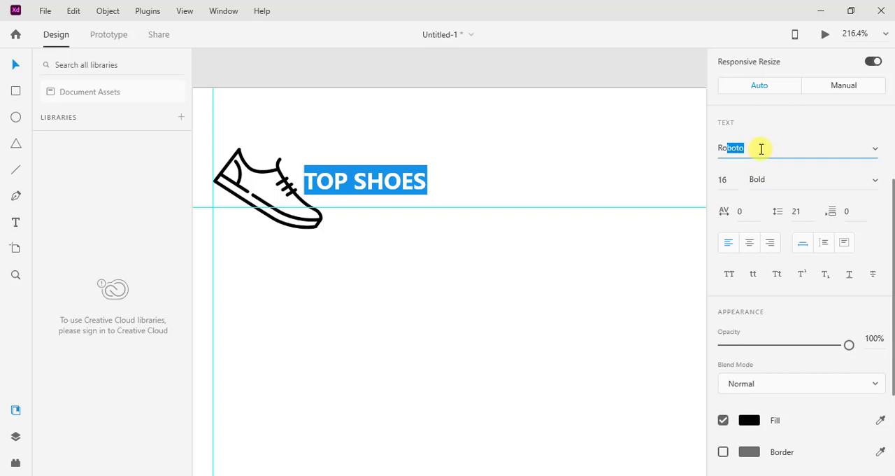
text(Rob)
key(Return)
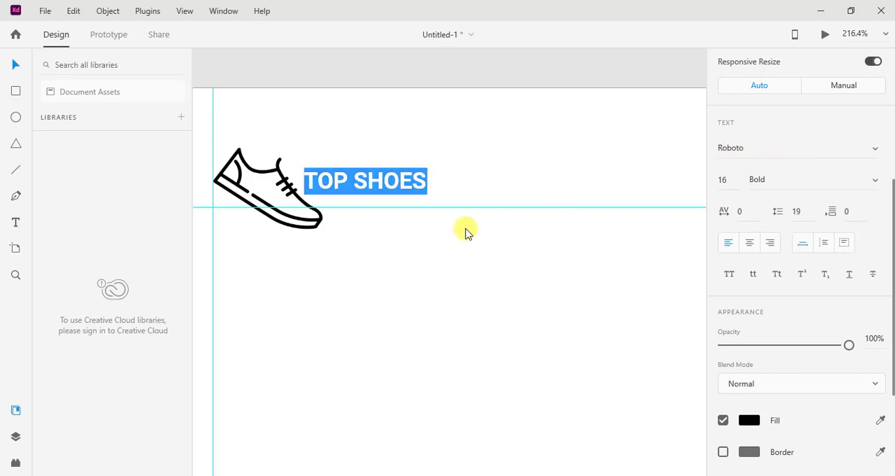
key(Escape)
key(Escape)
scroll(441, 266, down, 5)
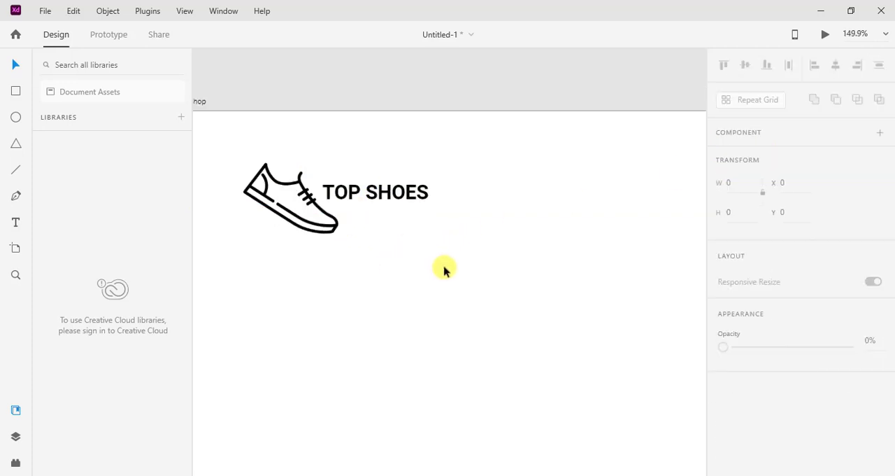
scroll(517, 297, up, 2)
drag(557, 297, 330, 298)
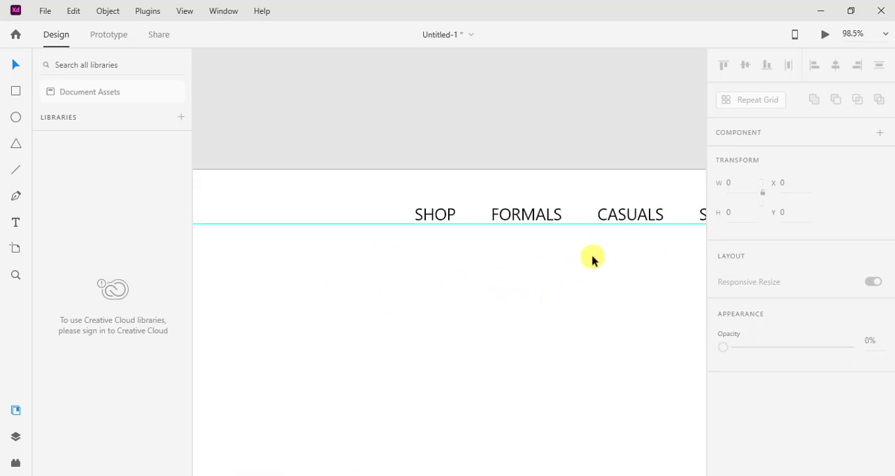
Change the font of the whole navigation text line to Roboto and exit text editing.
scroll(533, 267, down, 3)
scroll(569, 268, up, 3)
drag(568, 268, 409, 285)
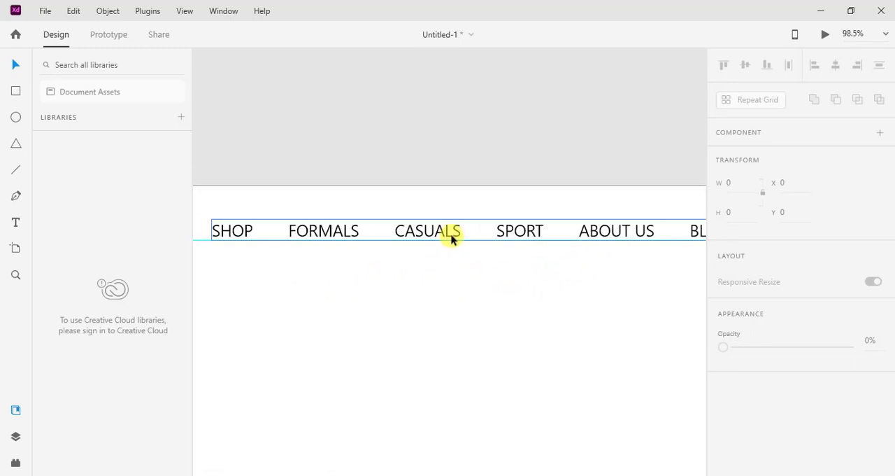
double_click(453, 238)
scroll(782, 212, down, 5)
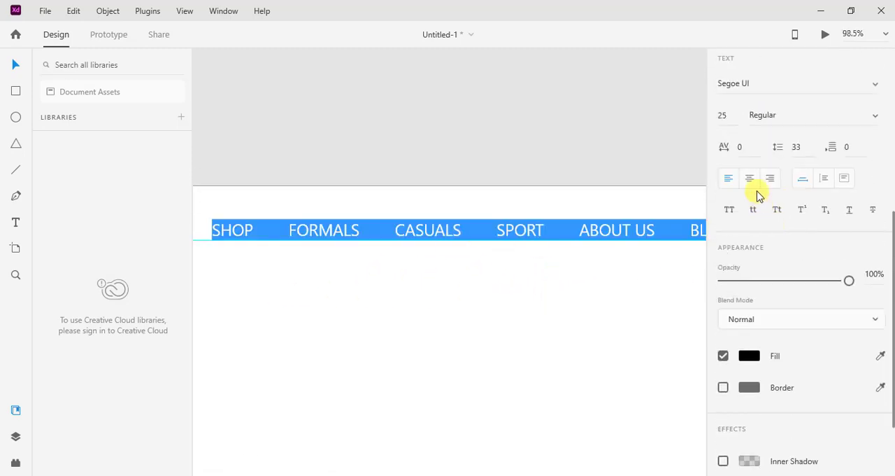
click(755, 85)
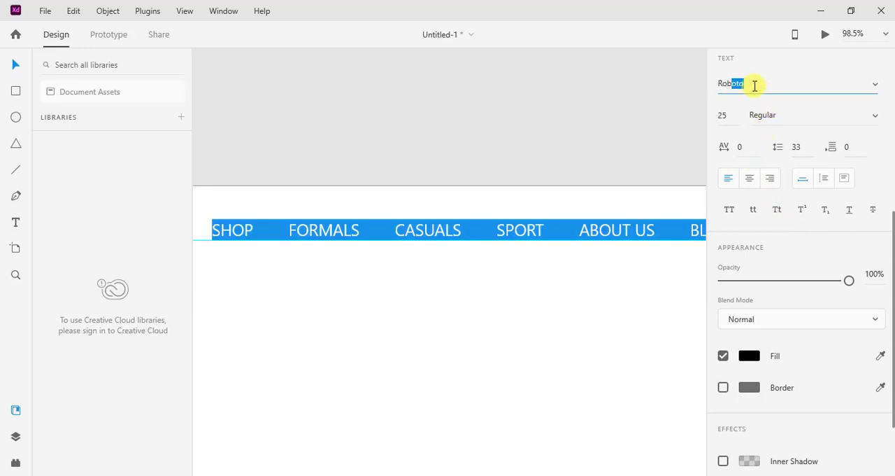
text(Rob)
key(Return)
key(Escape)
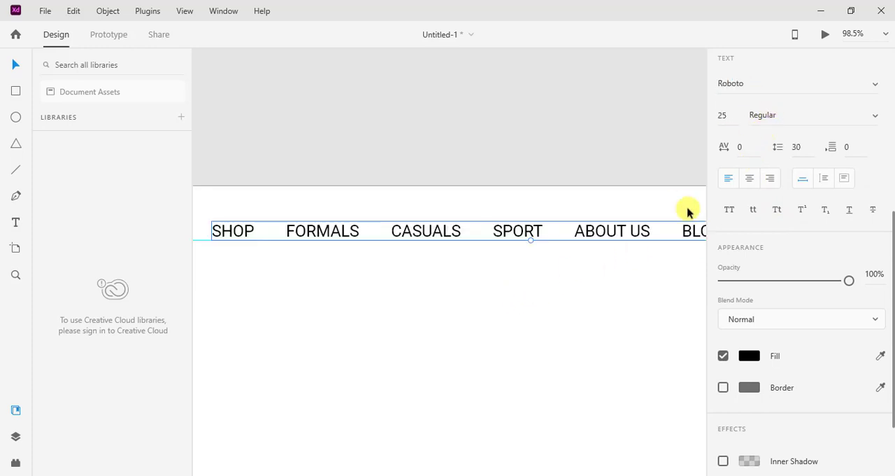
Preview the page to check the logo and navigation text, close the preview, and deselect the navigation text.
click(825, 35)
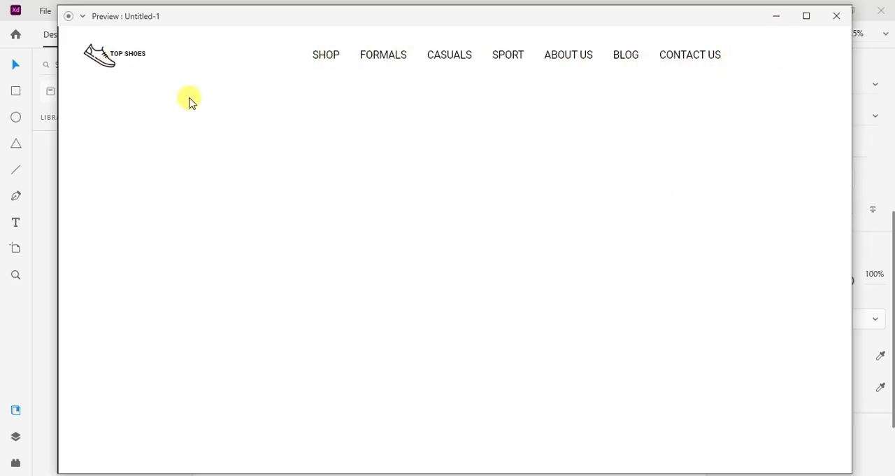
click(837, 16)
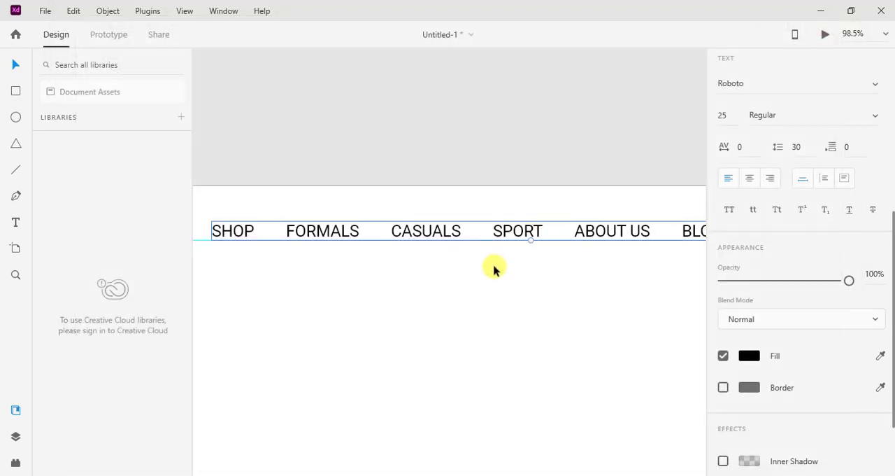
click(493, 269)
Import the cart, person and search images together from the shoes shop folder on the Desktop.
scroll(493, 294, down, 1)
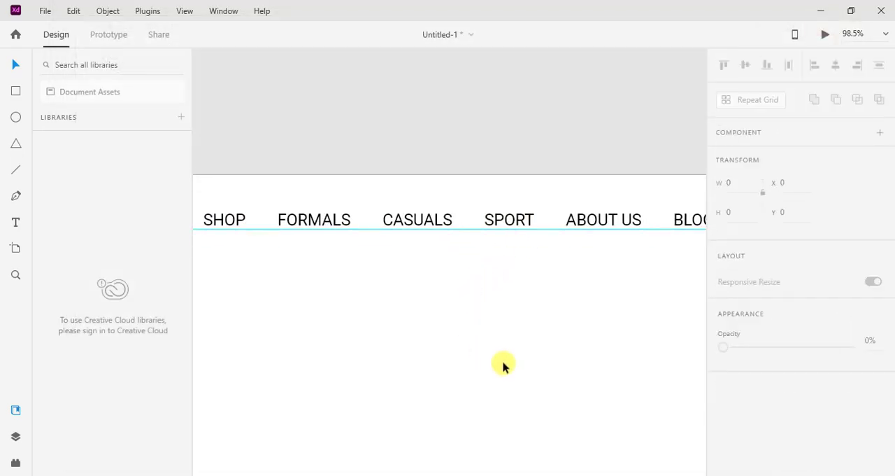
scroll(517, 299, right, 8)
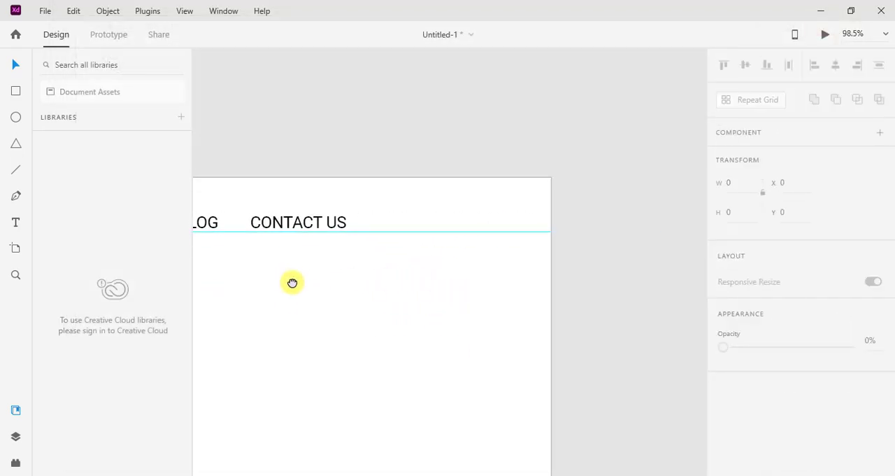
click(44, 12)
click(66, 273)
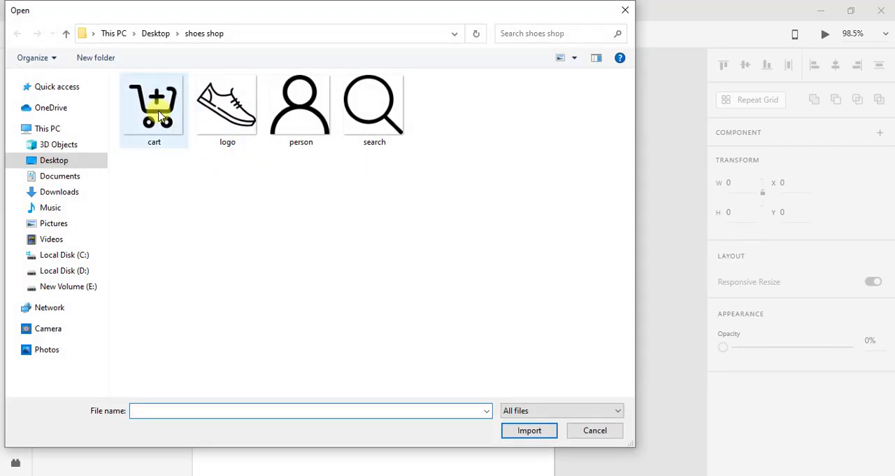
click(158, 112)
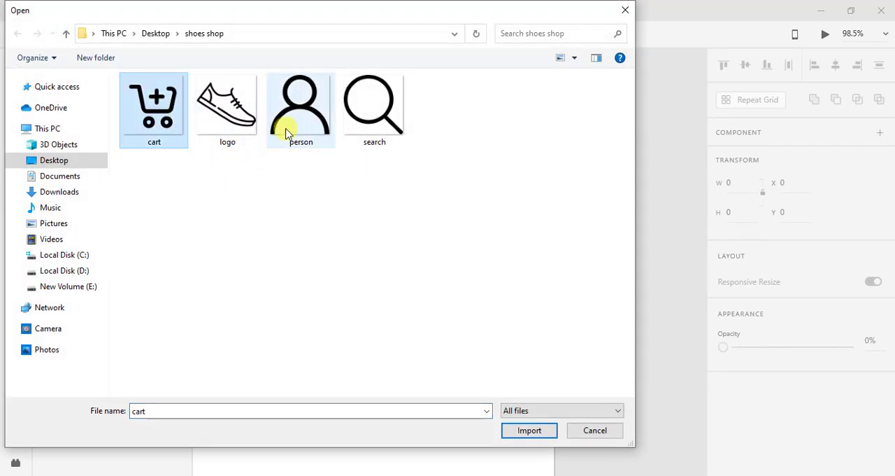
ctrl+click(294, 124)
ctrl+click(374, 108)
click(530, 430)
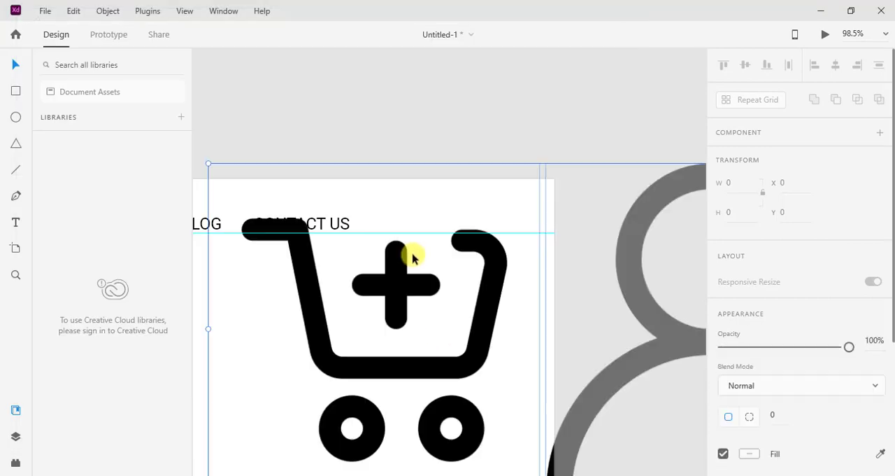
Scale only the cart icon down to about 57 × 57 and place it in the artboard's upper-right corner, at about X 1780, Y 41.
click(516, 126)
click(430, 324)
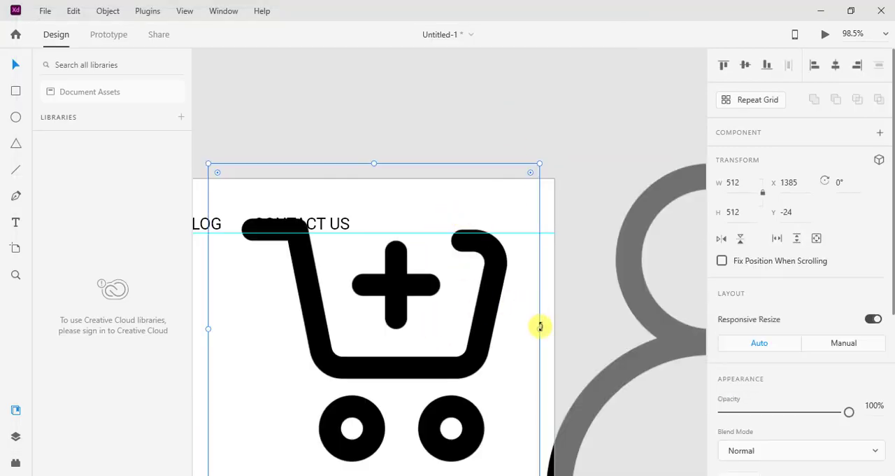
drag(535, 330, 491, 232)
click(491, 282)
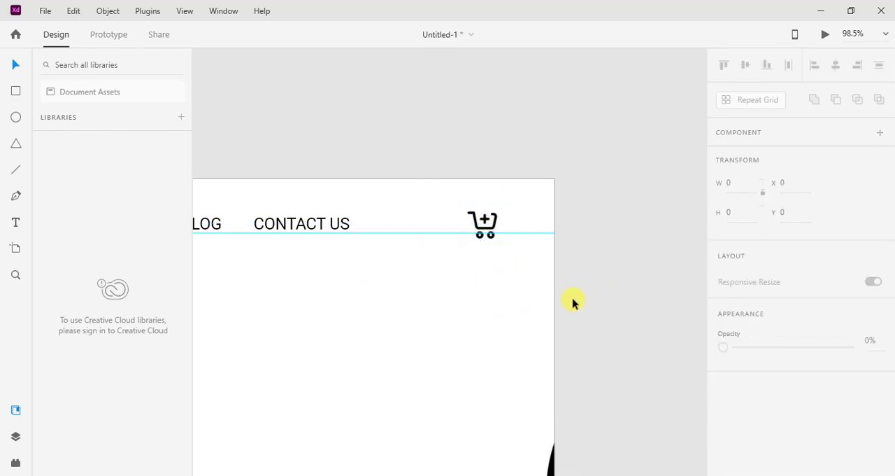
Set the cart icon's size to 50 × 50 and shift it slightly right and down, to about X 1795, Y 44.
scroll(519, 308, down, 3)
scroll(498, 281, up, 6)
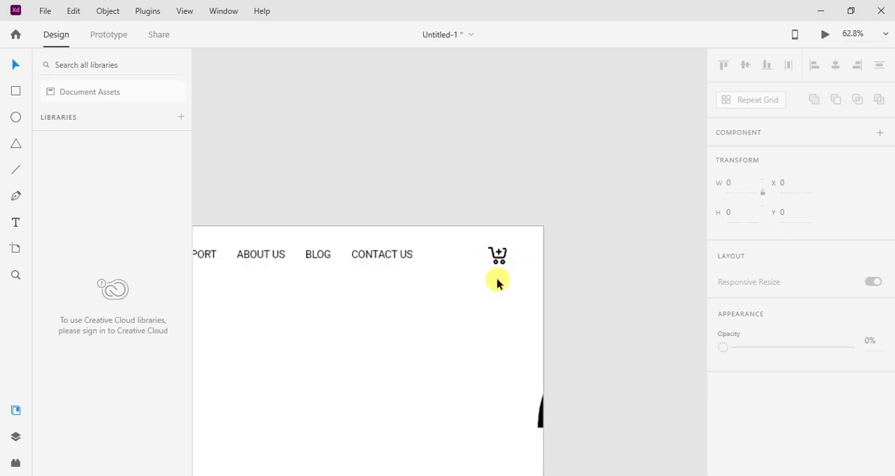
click(502, 224)
scroll(773, 263, down, 3)
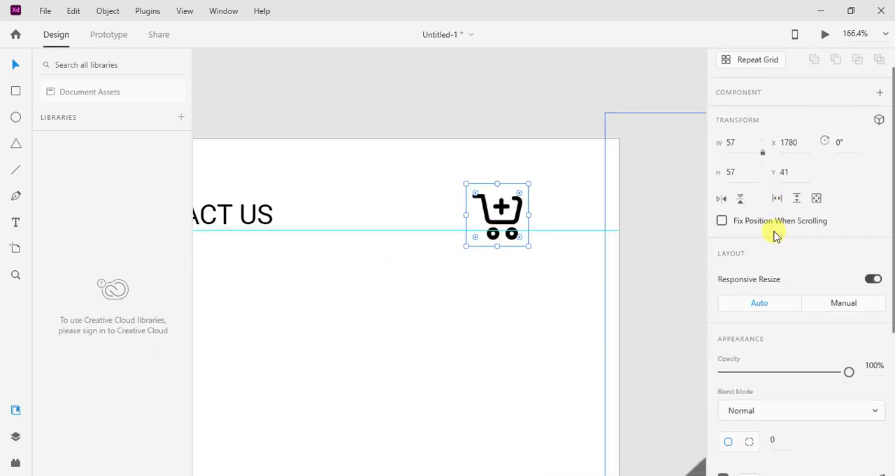
scroll(775, 234, up, 3)
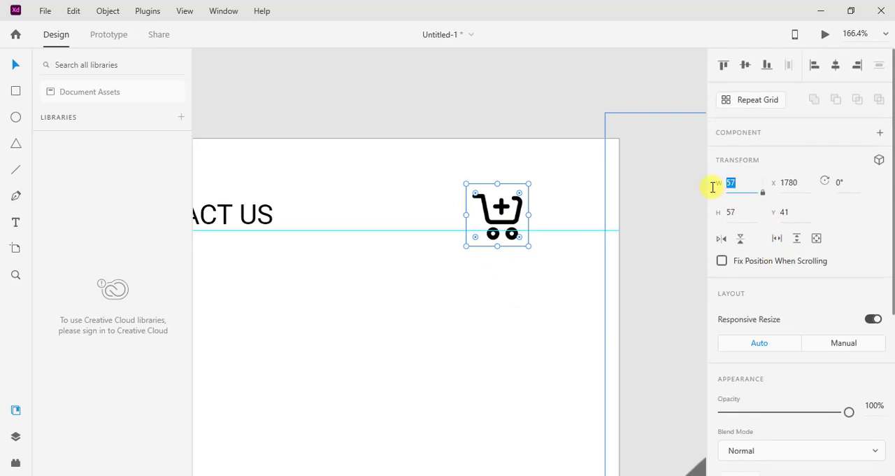
text(50)
key(Return)
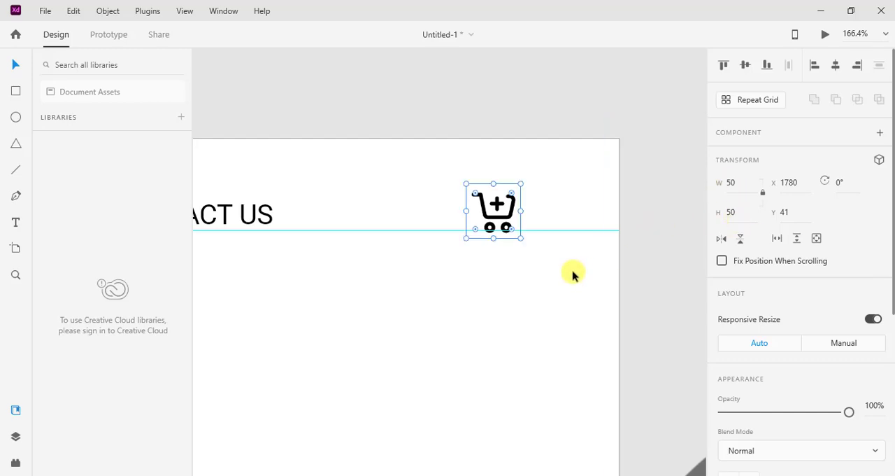
drag(501, 212, 521, 218)
click(522, 282)
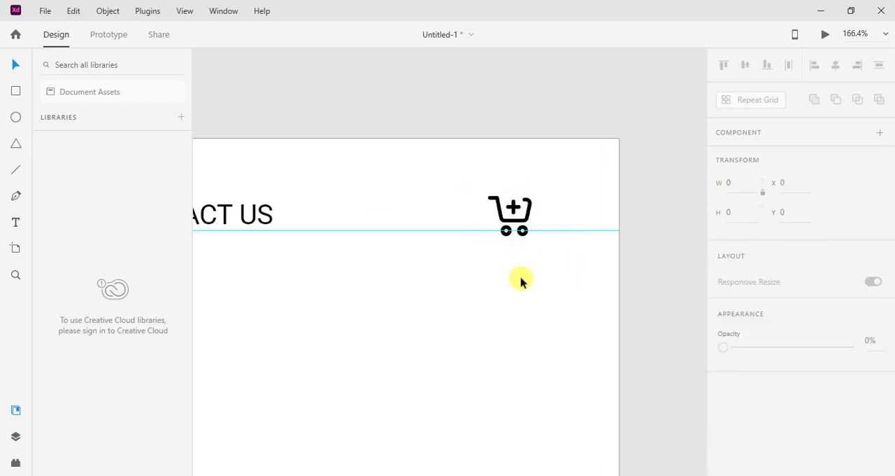
Resize the person icon to 50 × 50 and place it directly left of the cart icon in the header.
scroll(569, 362, down, 5)
drag(560, 446, 336, 423)
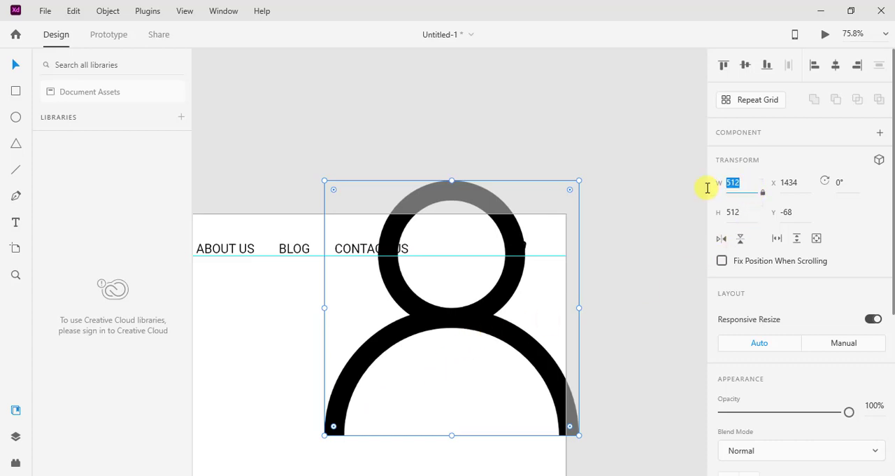
key(Return)
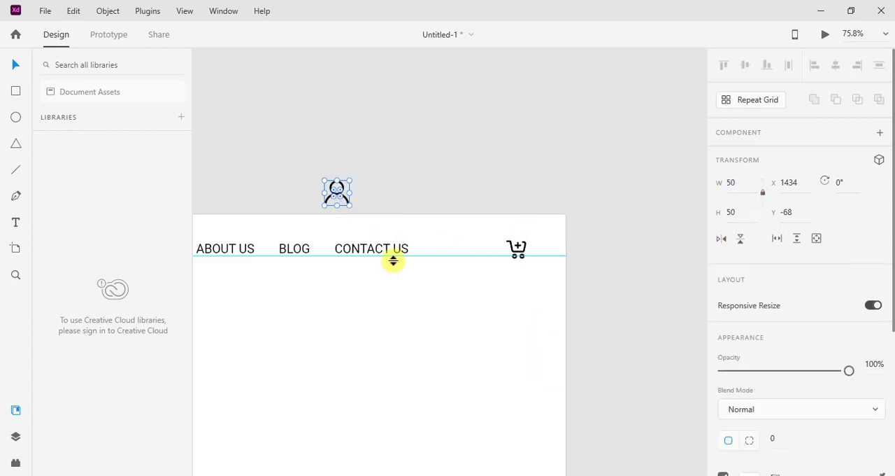
drag(335, 198, 491, 253)
click(511, 286)
Move the cart icon right to about X 1823, Y 44, and shift the person icon slightly toward it.
scroll(512, 287, up, 5)
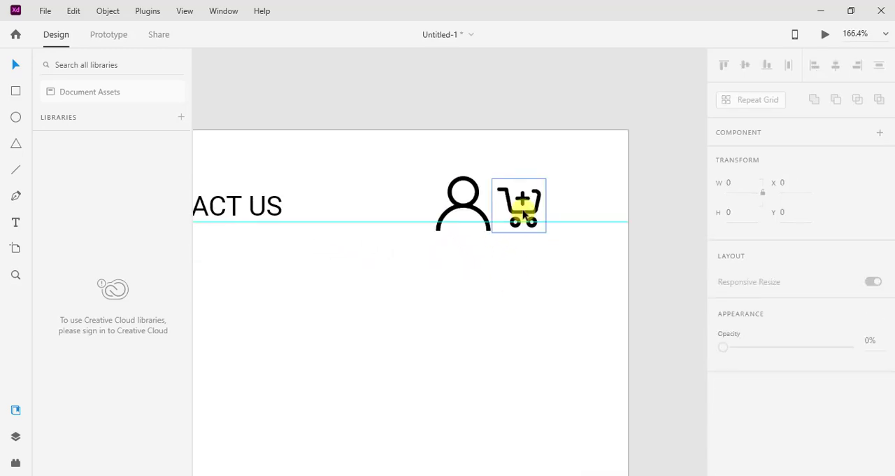
drag(523, 214, 564, 216)
click(565, 280)
click(542, 210)
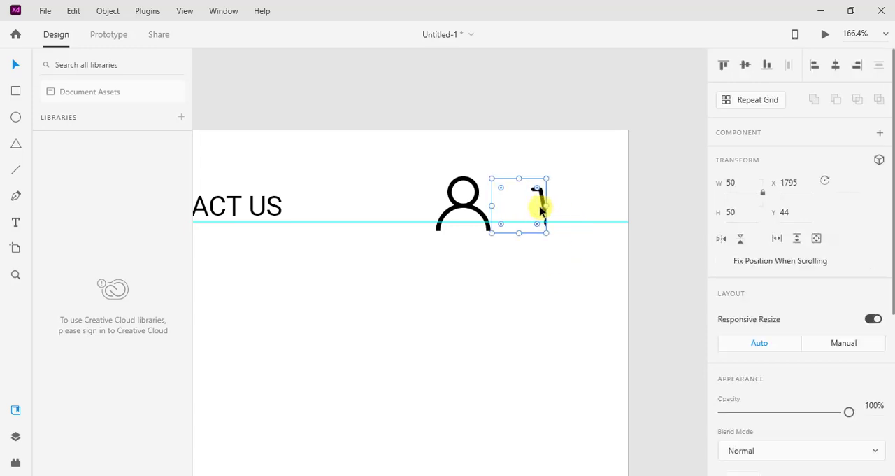
click(545, 296)
click(541, 225)
click(542, 236)
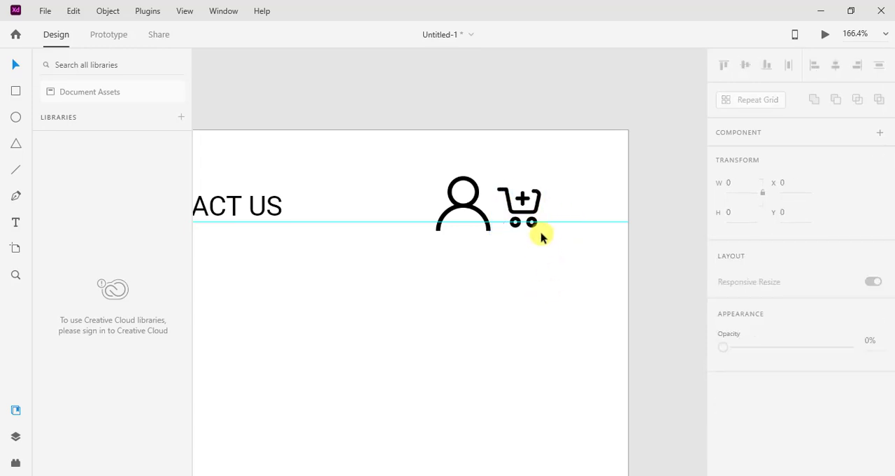
drag(529, 210, 561, 207)
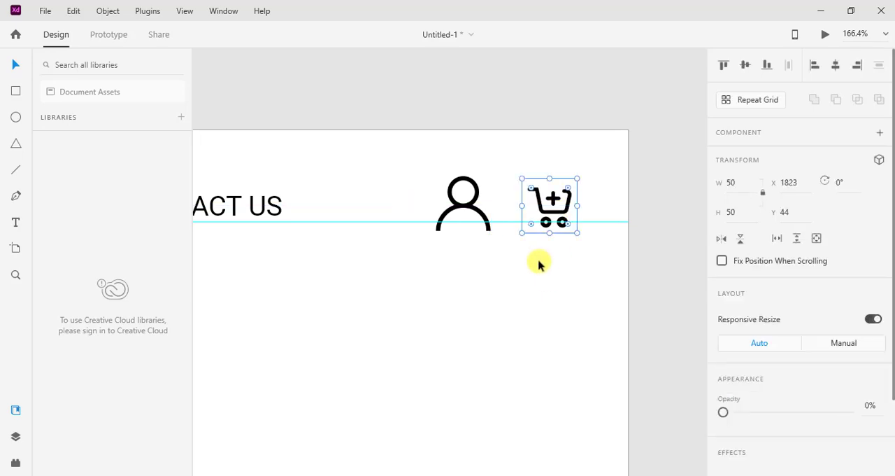
click(539, 264)
mouse_move(474, 216)
mouse_down()
mouse_move(501, 217)
mouse_move(490, 218)
mouse_up()
click(488, 291)
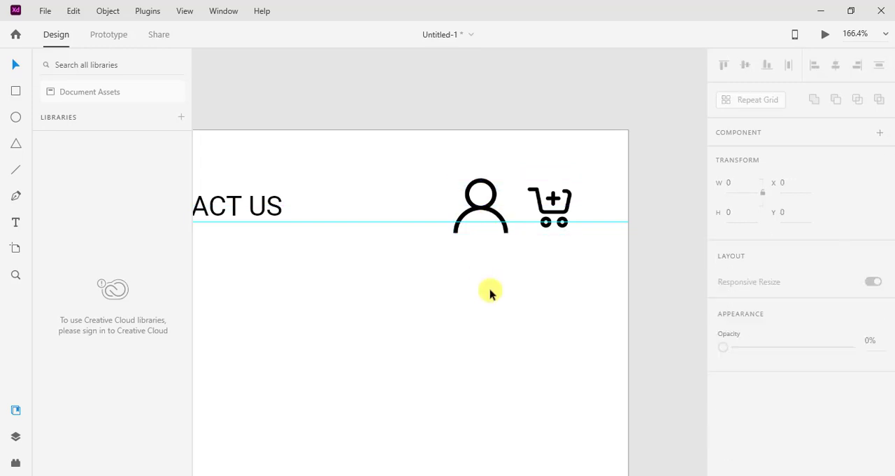
Resize the search icon to 50 × 50 and place it between CONTACT US and the person icon, at about X 1656, Y 46.
scroll(489, 292, down, 8)
drag(670, 292, 469, 344)
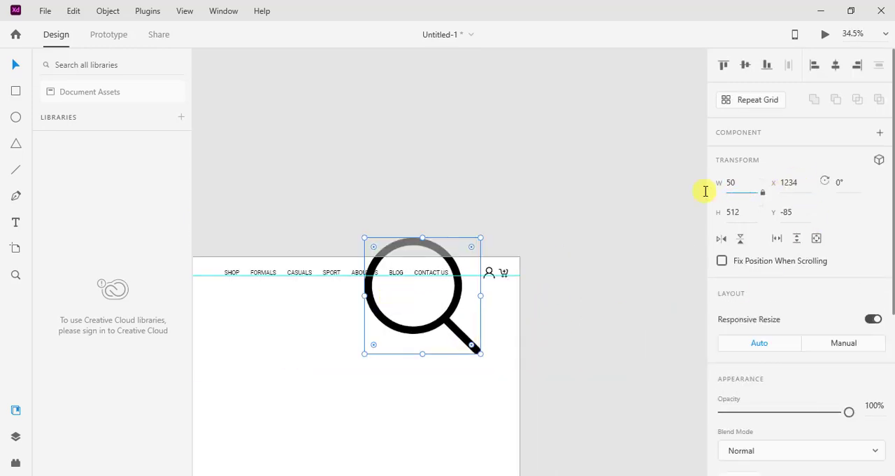
key(Return)
click(362, 328)
scroll(390, 284, up, 5)
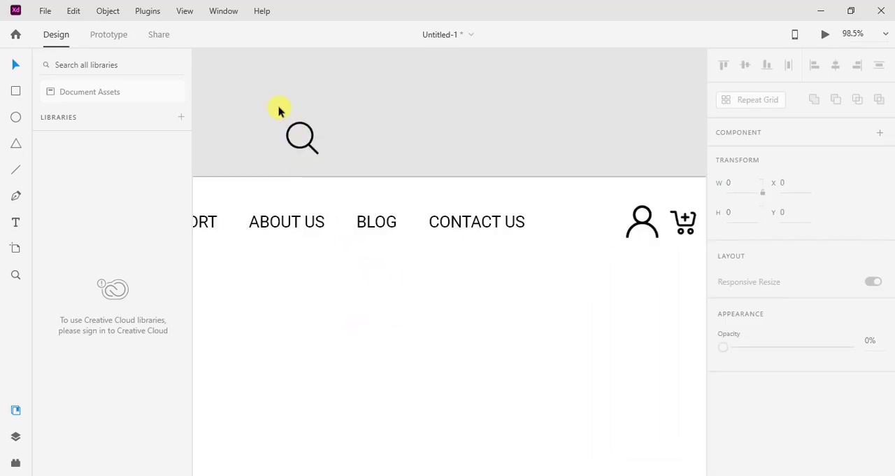
drag(278, 109, 577, 223)
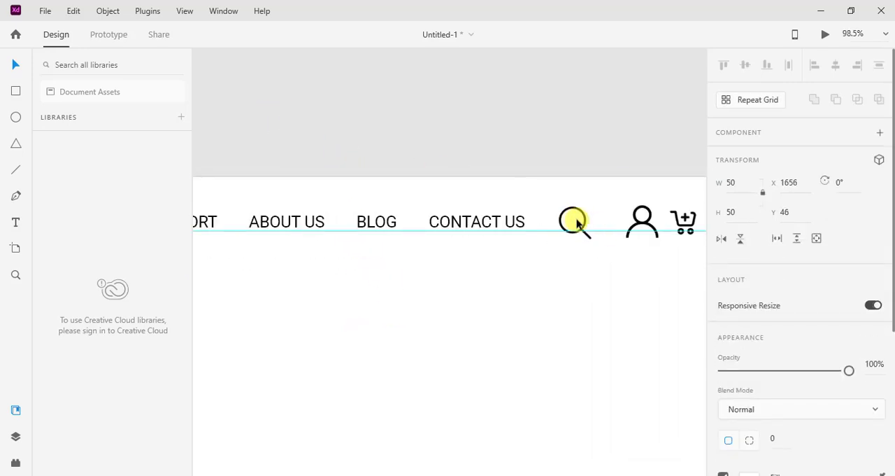
Shift the search icon slightly right, level with the person icon, and move the person icon slightly left toward it.
scroll(576, 222, up, 6)
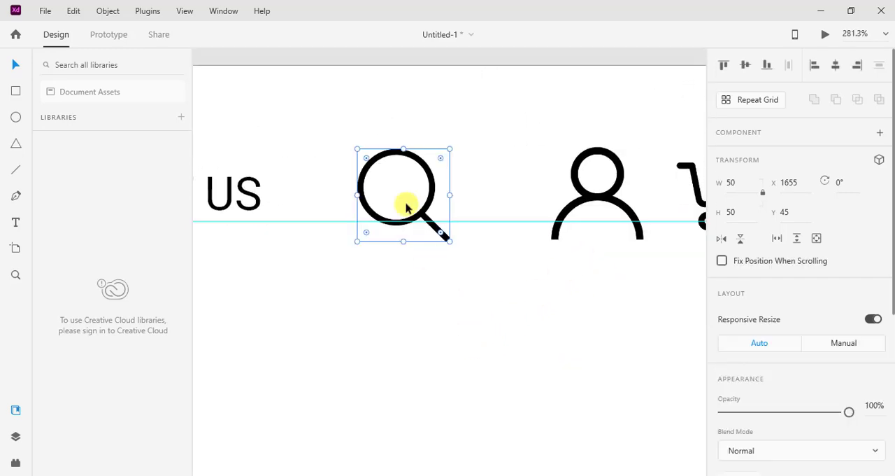
drag(406, 203, 423, 206)
click(592, 214)
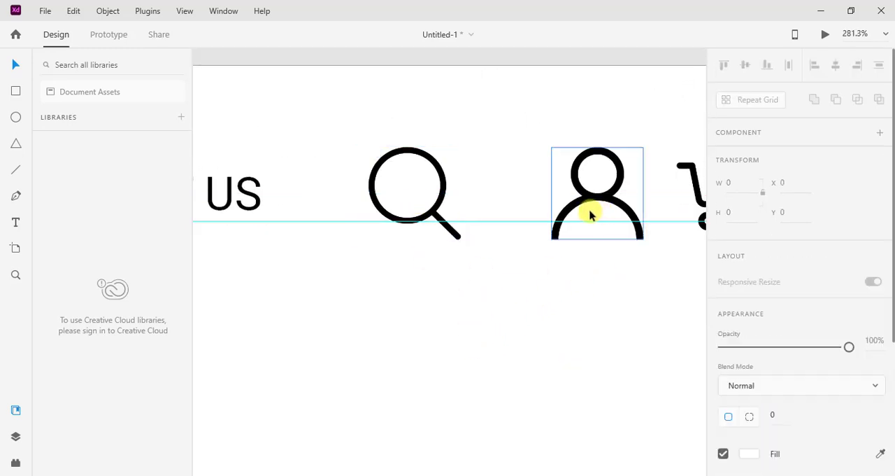
drag(592, 214, 583, 215)
click(570, 273)
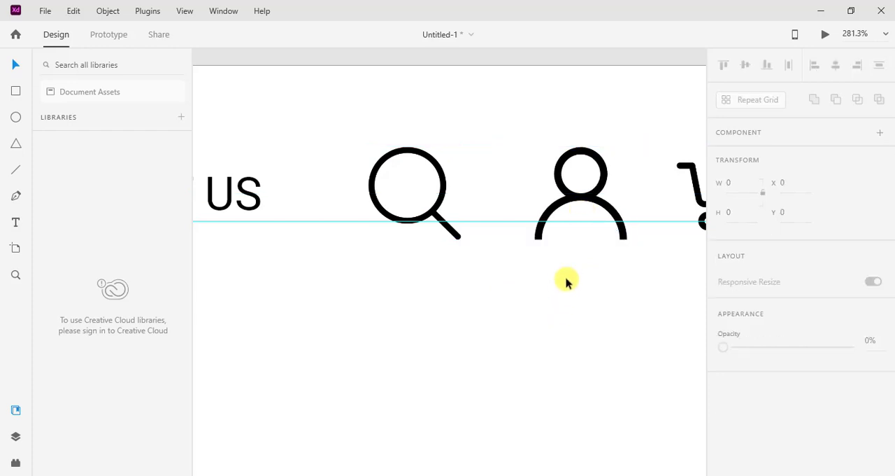
Preview the page to check the complete header with its three icons, and close the preview.
scroll(568, 280, down, 6)
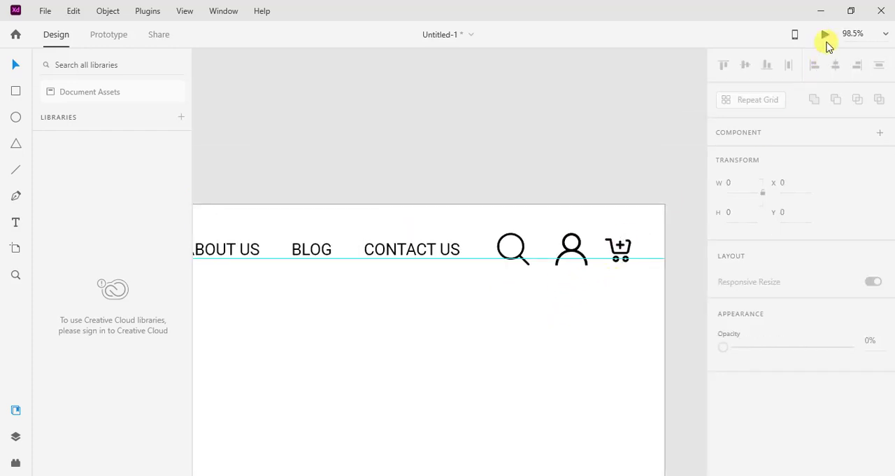
key(ctrl+Return)
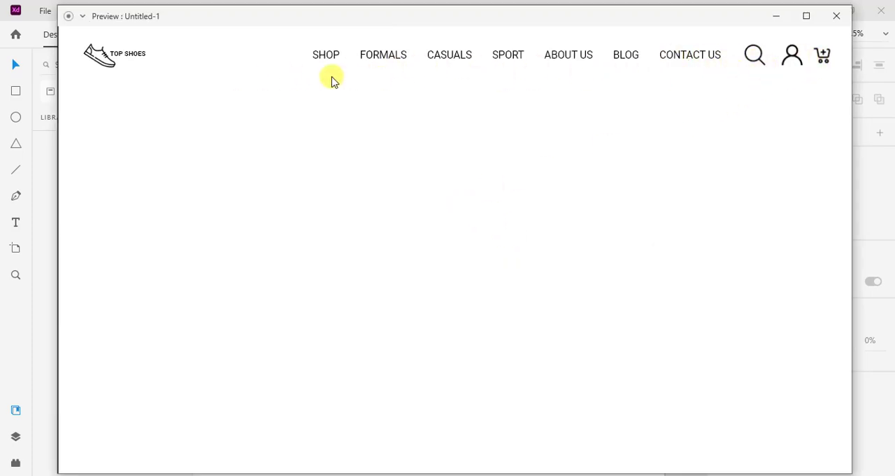
click(837, 16)
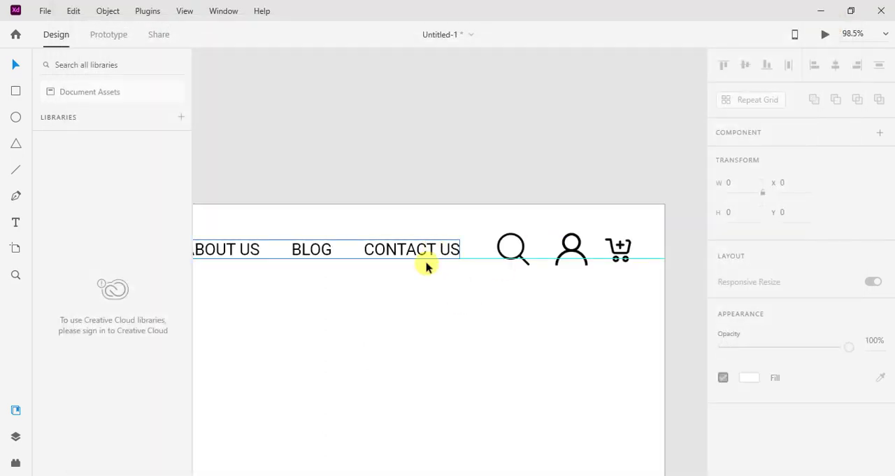
Shift the navigation text left, away from the search icon, to about X 605, Y 54.
click(424, 267)
key(Left)
key(Left)
key(Left)
key(Left)
key(Left)
key(Left)
key(Left)
key(Left)
key(Left)
key(Left)
key(Left)
key(Left)
key(Left)
key(Left)
key(Left)
key(Left)
key(Left)
key(Left)
key(Left)
key(Left)
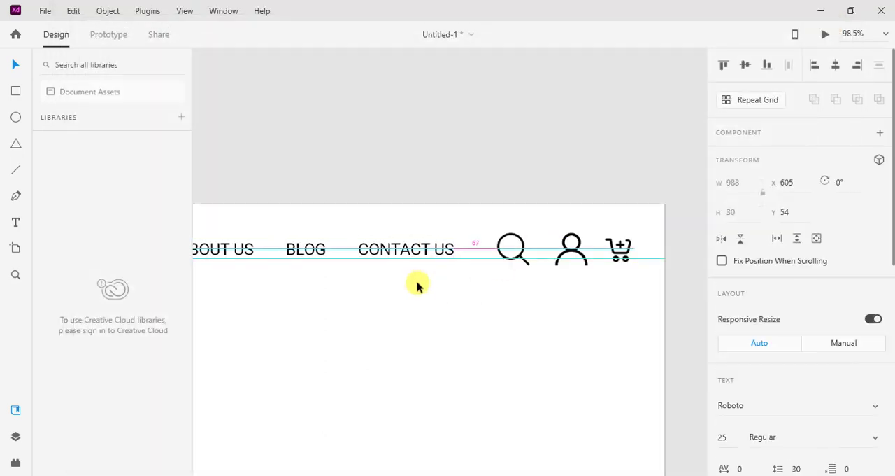
Shift the navigation text further left, away from the search icon, to about X 579.
key(Left)
key(Left)
key(Left)
key(Left)
key(Left)
key(Left)
key(Left)
key(Left)
key(Left)
key(Left)
key(Left)
key(Left)
click(412, 293)
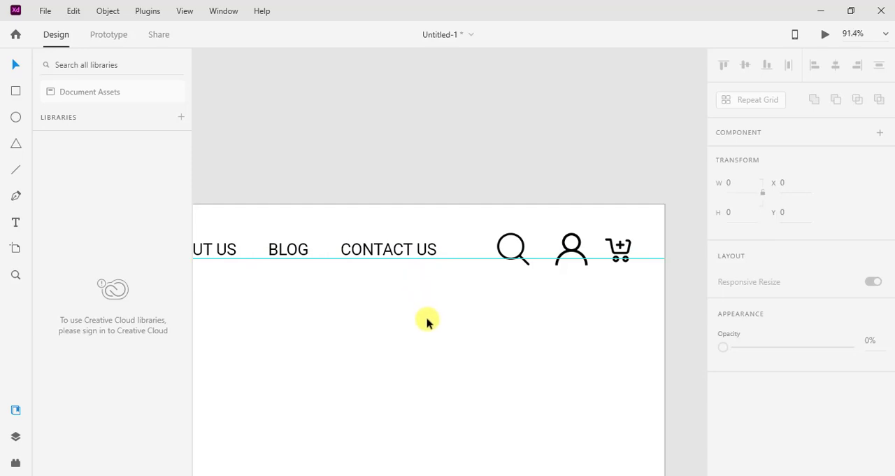
scroll(419, 320, down, 3)
scroll(513, 280, up, 2)
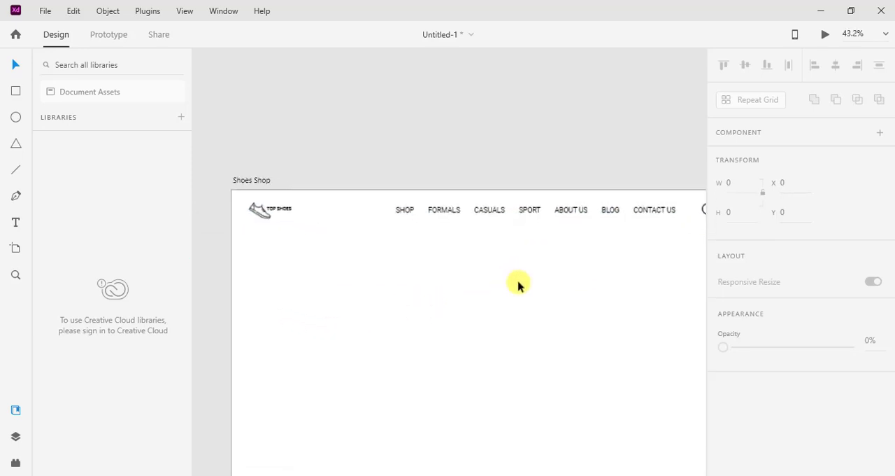
drag(538, 284, 456, 276)
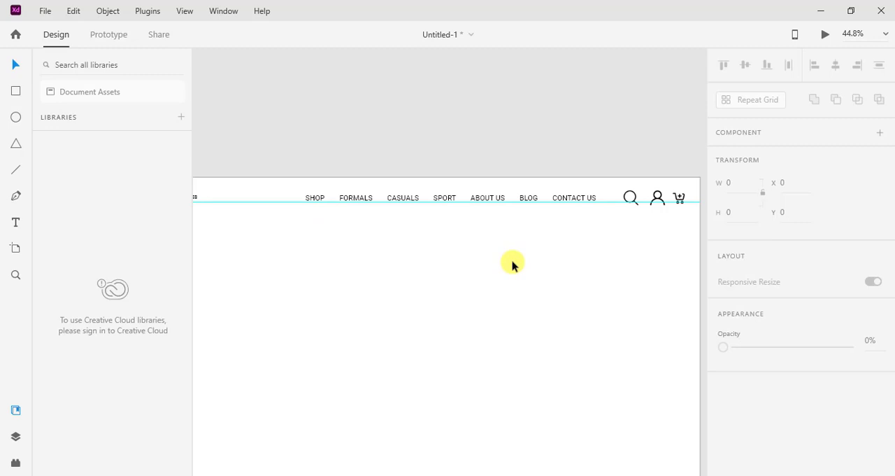
Import the banner1 image from the shoes shop folder onto the artboard.
click(42, 14)
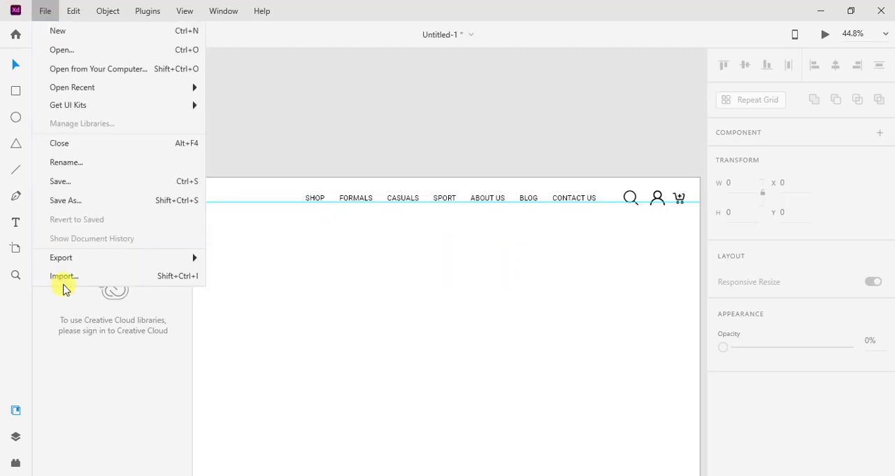
click(114, 286)
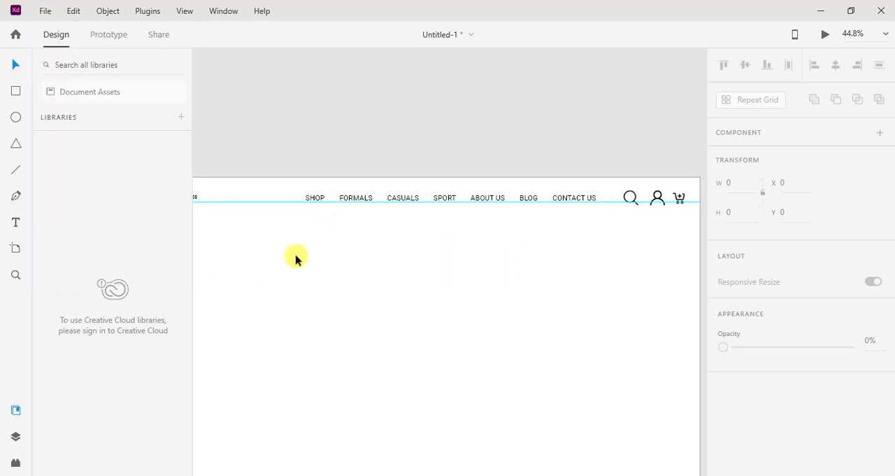
key(ctrl+shift+i)
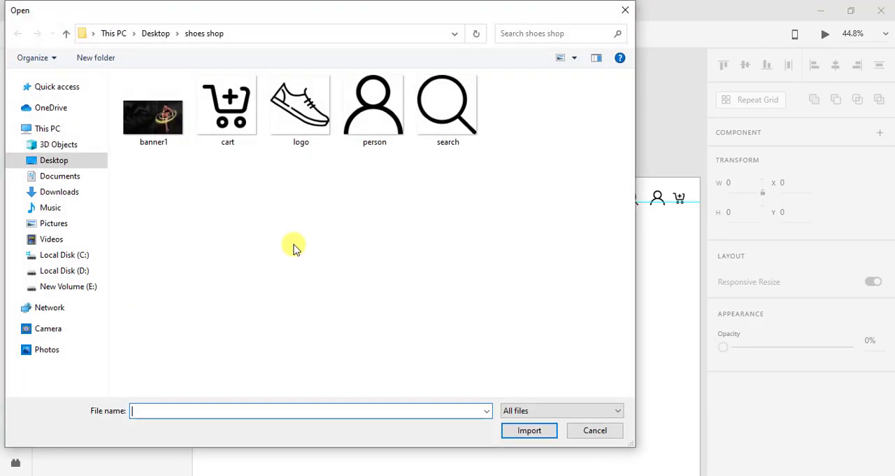
double_click(162, 126)
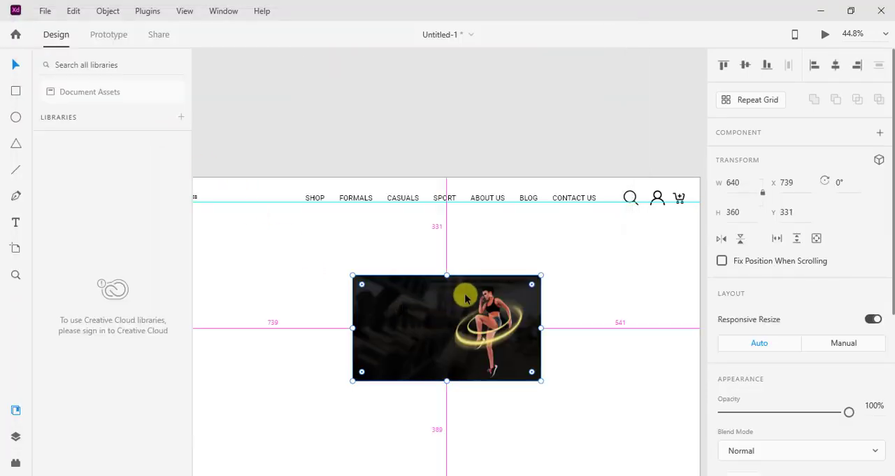
Move the banner image under the logo to about X 27, Y 144, and enlarge it to about 1889 × 1063.
scroll(290, 287, down, 10)
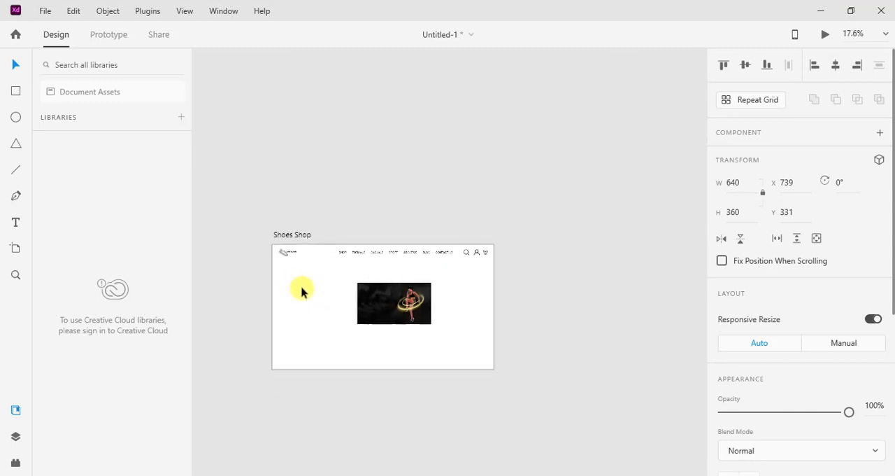
scroll(363, 306, up, 6)
drag(364, 306, 284, 238)
scroll(494, 296, up, 4)
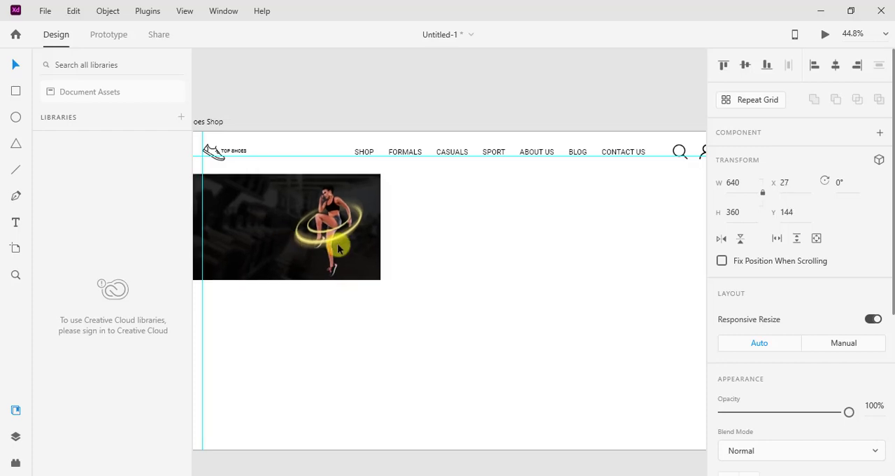
drag(376, 274, 682, 386)
drag(358, 290, 517, 310)
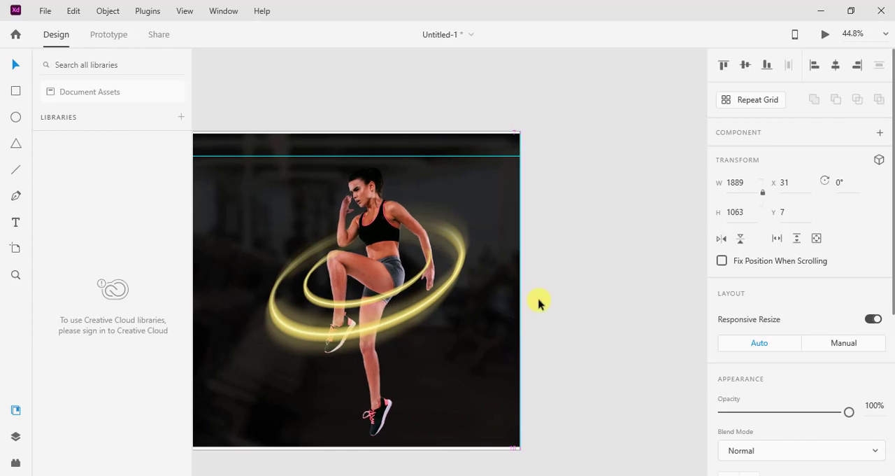
Stretch the banner's left edge outward until the image covers the whole artboard, about 1925 × 1083 at X -5, Y -3.
click(390, 278)
drag(229, 284, 442, 173)
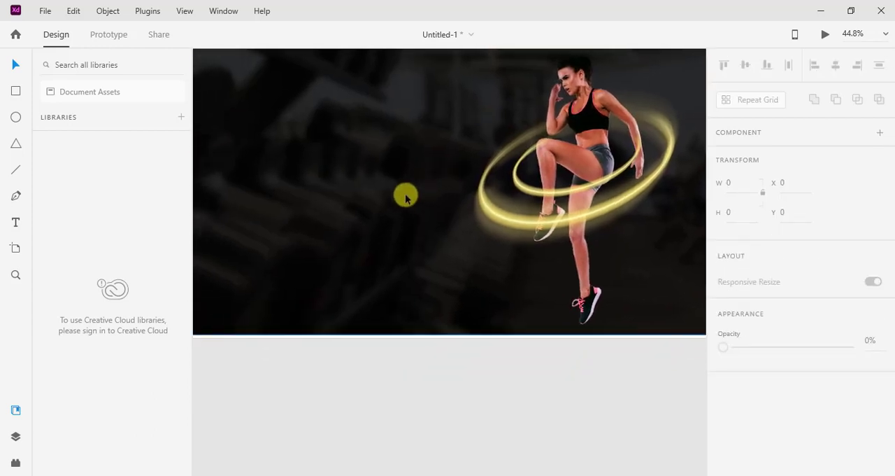
scroll(406, 197, down, 2)
click(406, 198)
scroll(405, 198, up, 1)
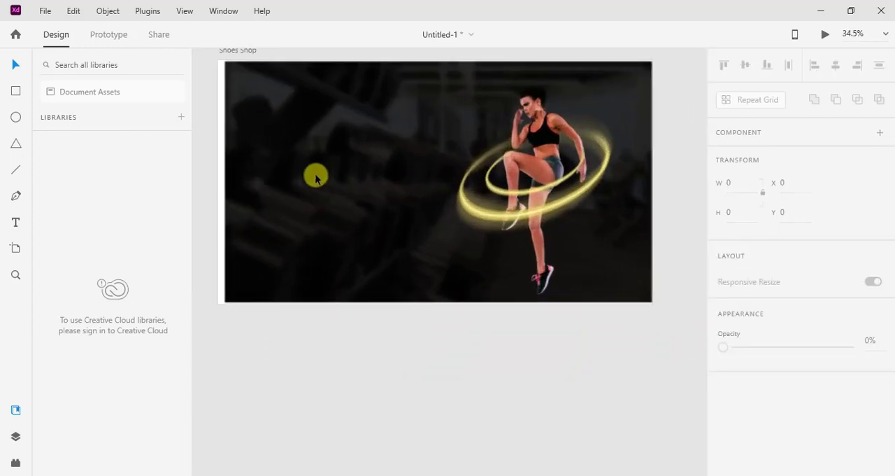
drag(226, 182, 220, 182)
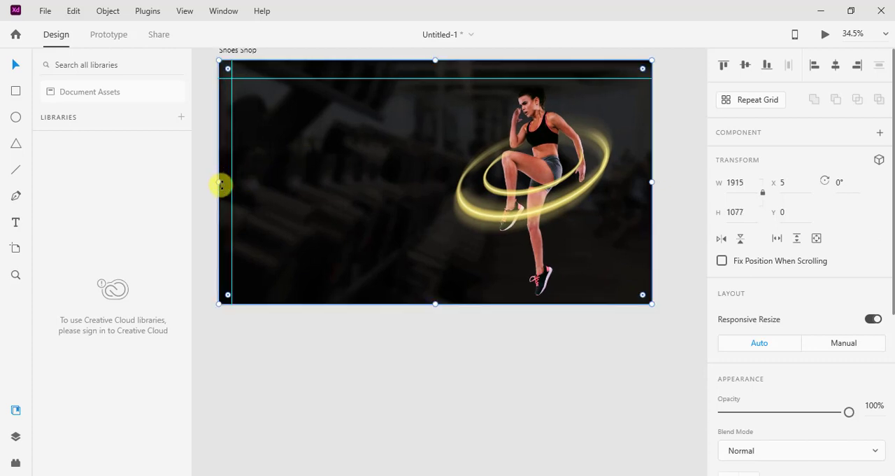
drag(218, 182, 211, 182)
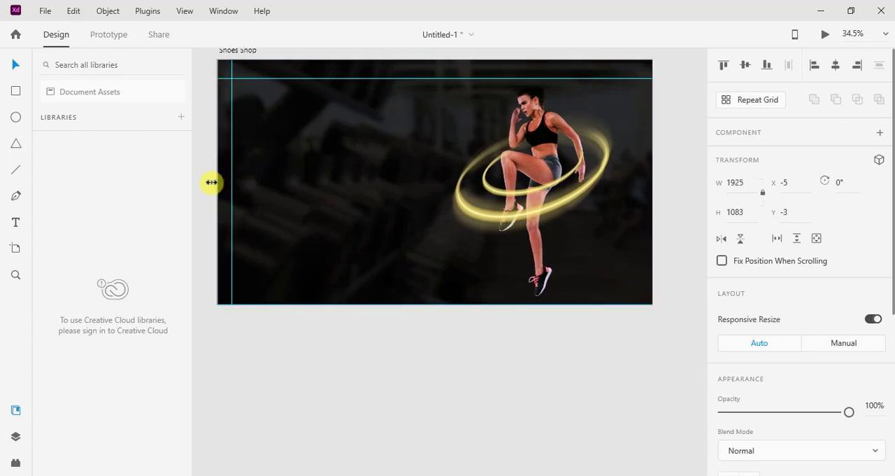
click(455, 321)
scroll(418, 221, up, 2)
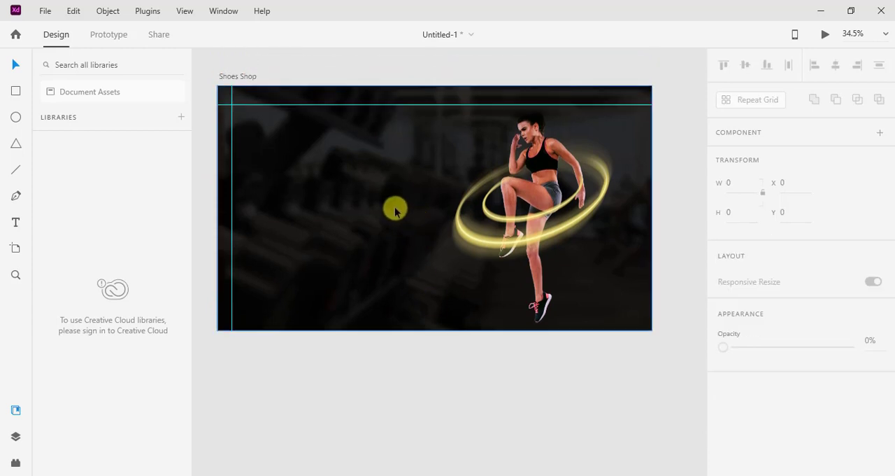
Try to send the banner behind the header with Send Backward, and move it down below the header to about Y 148.
right_click(395, 211)
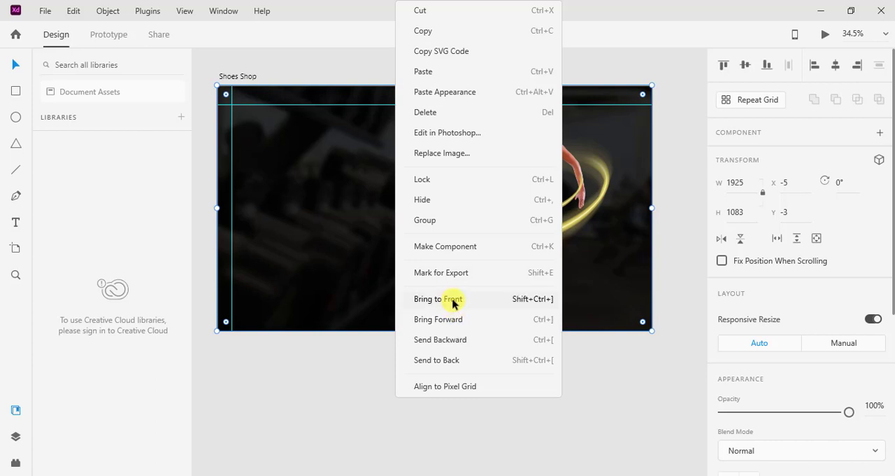
click(451, 340)
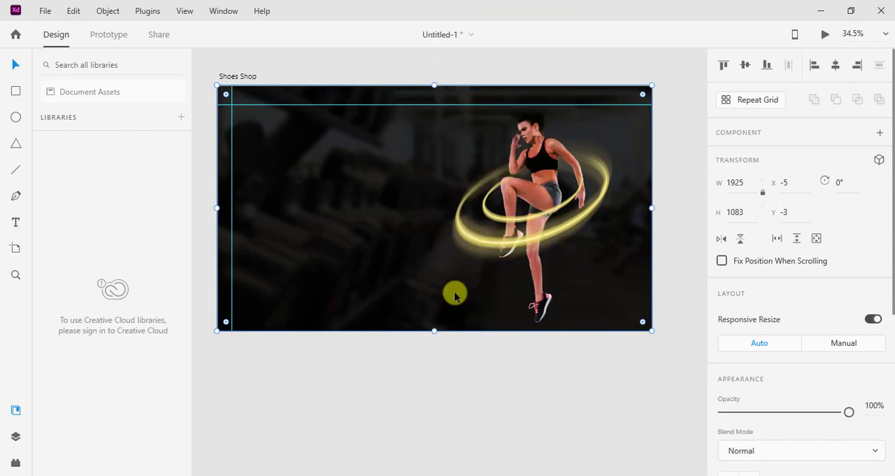
right_click(449, 184)
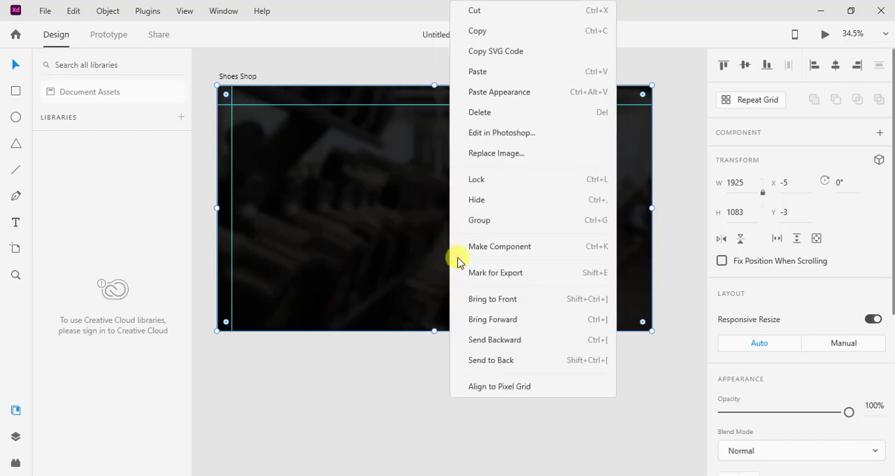
click(320, 270)
click(476, 344)
drag(437, 184, 437, 219)
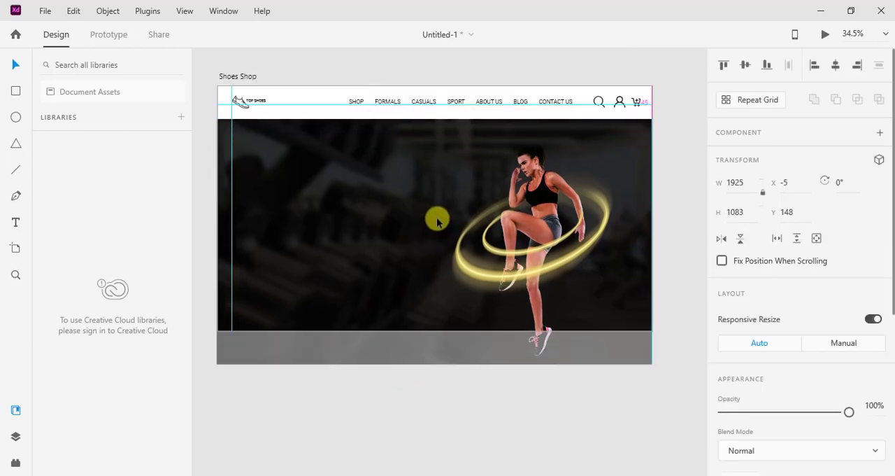
Change the fill colour of the navigation text to white.
scroll(468, 172, up, 1)
scroll(468, 172, up, 1)
scroll(468, 172, up, 1)
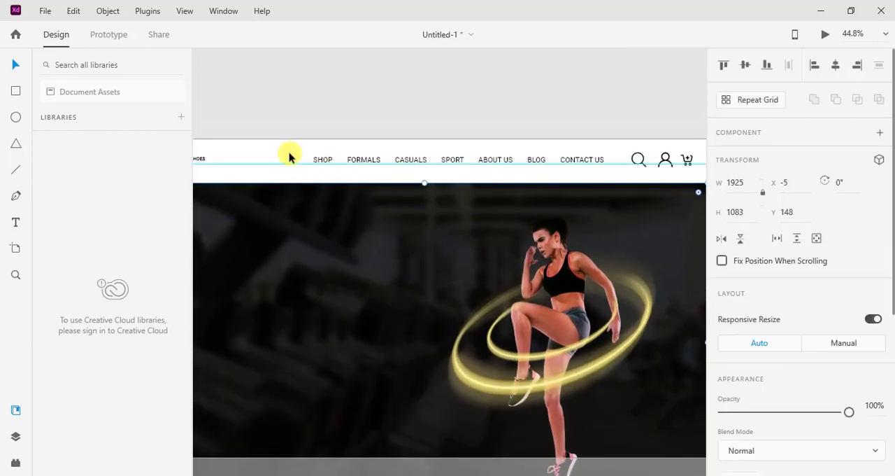
click(329, 160)
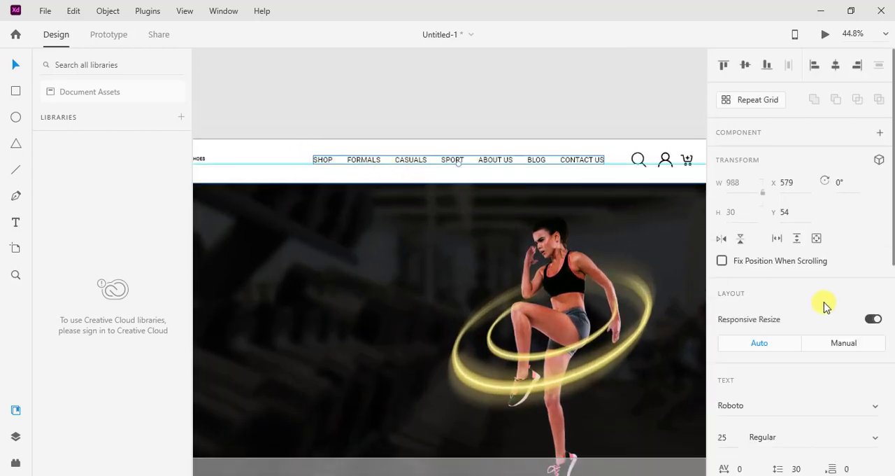
scroll(803, 357, down, 5)
click(750, 353)
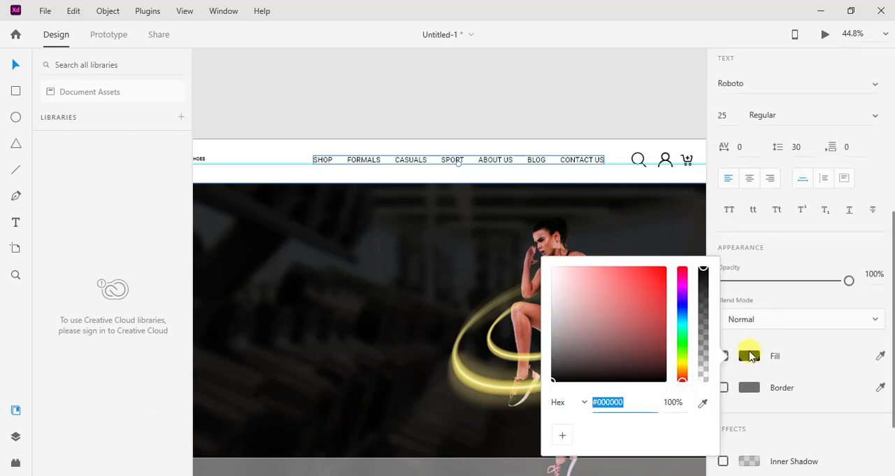
drag(574, 305, 506, 210)
Move the banner back up over the header area and send it to the back, behind the header elements.
drag(518, 294, 516, 242)
right_click(480, 239)
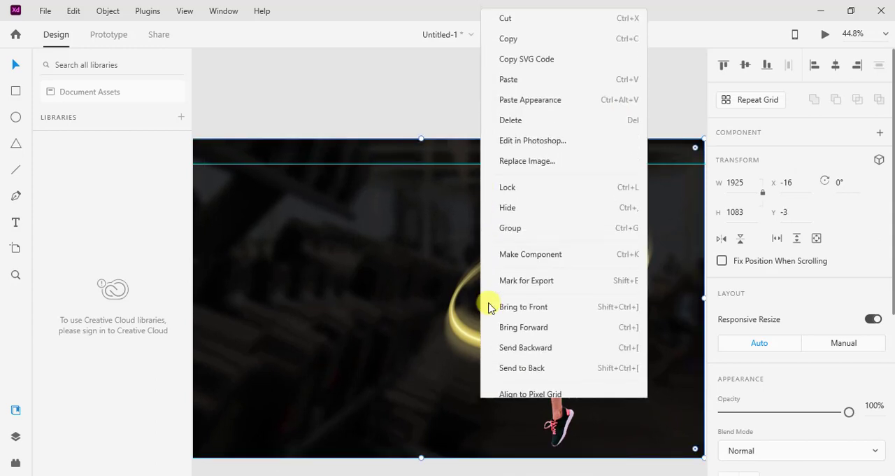
click(533, 340)
drag(483, 260, 524, 293)
right_click(454, 266)
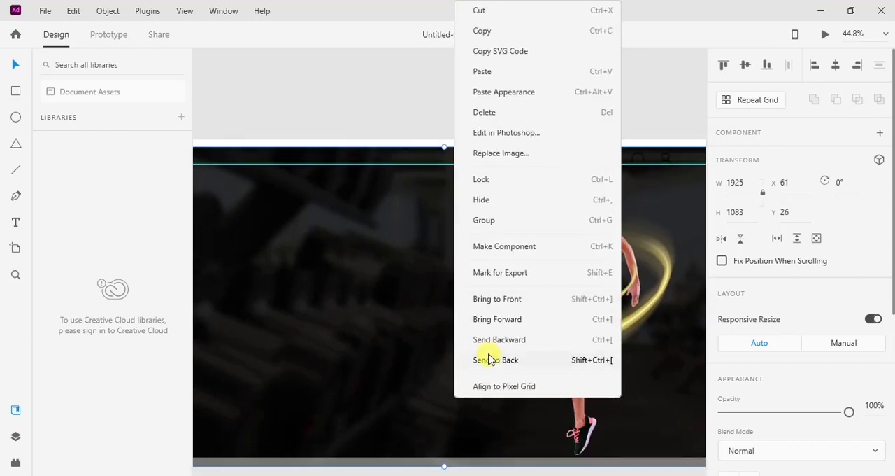
click(490, 360)
click(560, 91)
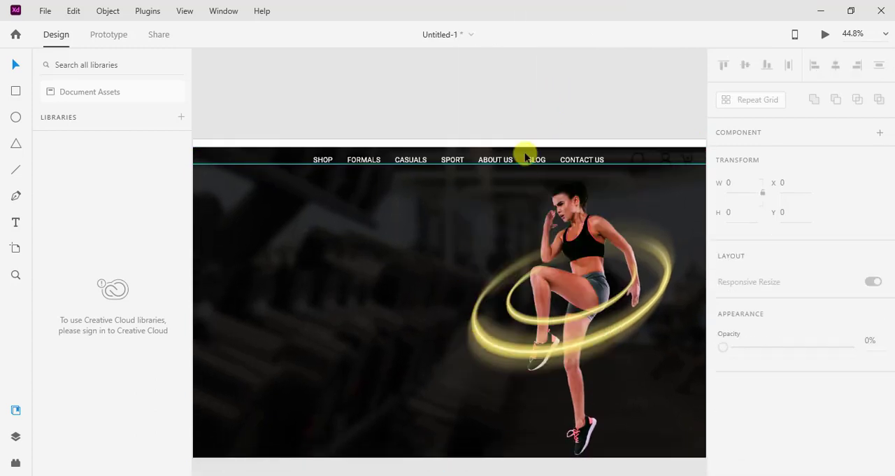
Realign the banner with the artboard's top-left corner, at about X -2, Y 0, so it fills the area behind the header.
scroll(496, 248, up, 2)
drag(342, 255, 588, 266)
key(r)
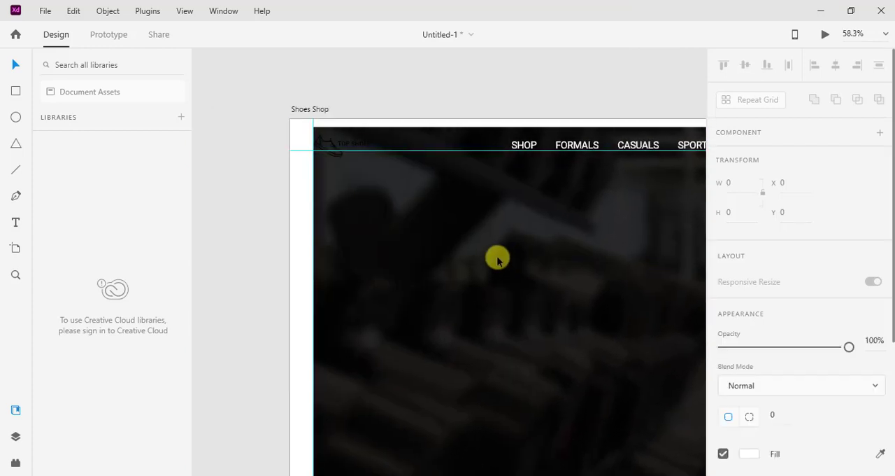
drag(497, 260, 482, 252)
scroll(527, 286, down, 3)
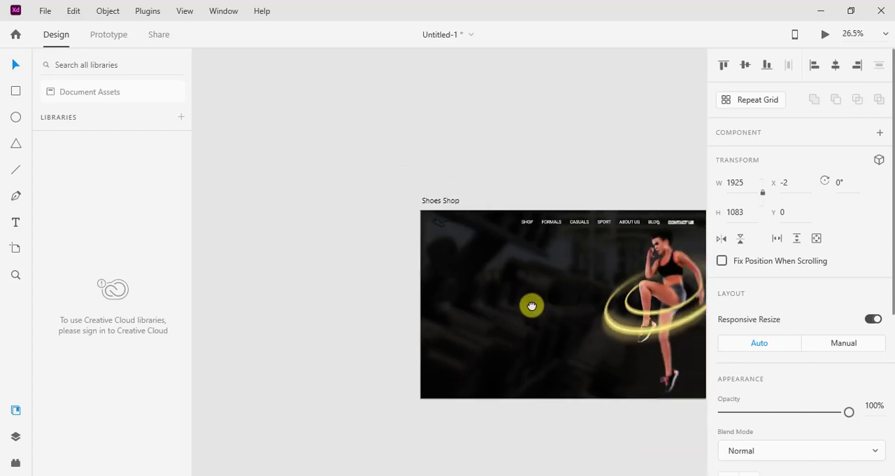
scroll(508, 282, up, 3)
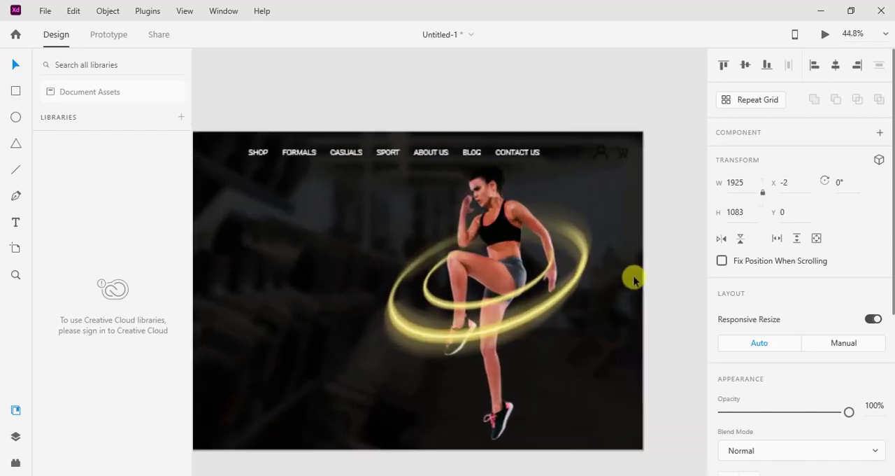
click(684, 269)
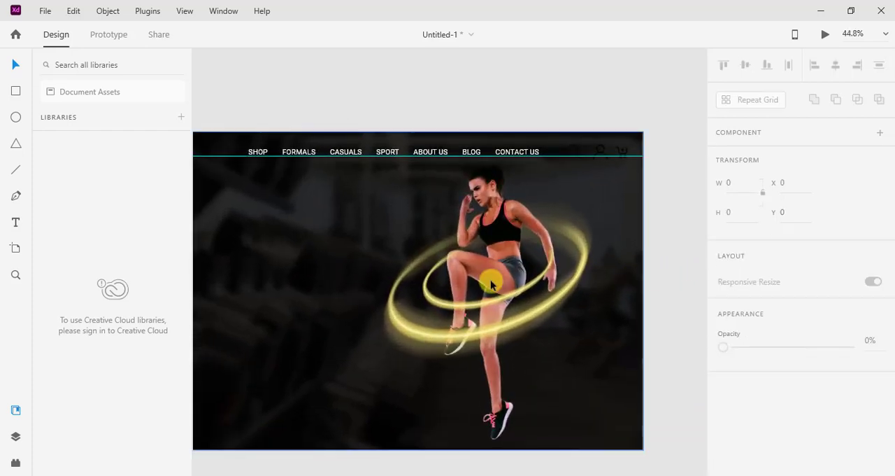
Copy "Sport Running Shoes" from Notepad and add it as text on the banner's left side, at about X 191, Y 391.
scroll(492, 284, down, 1)
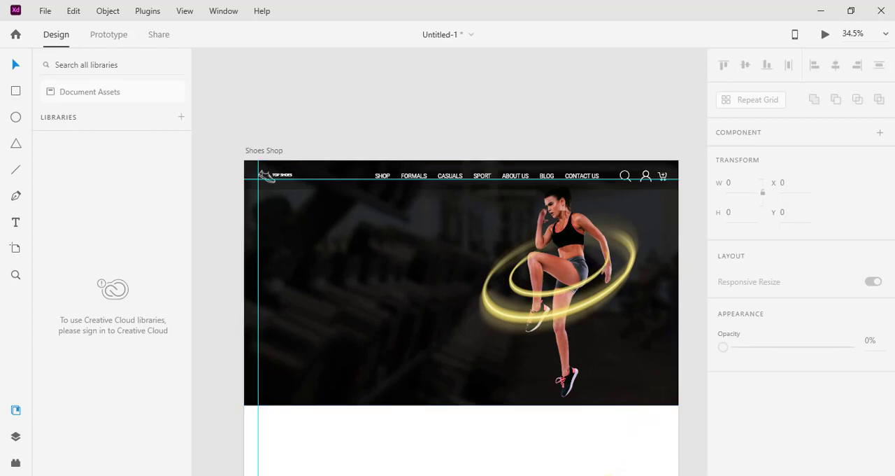
click(635, 473)
drag(483, 298, 277, 299)
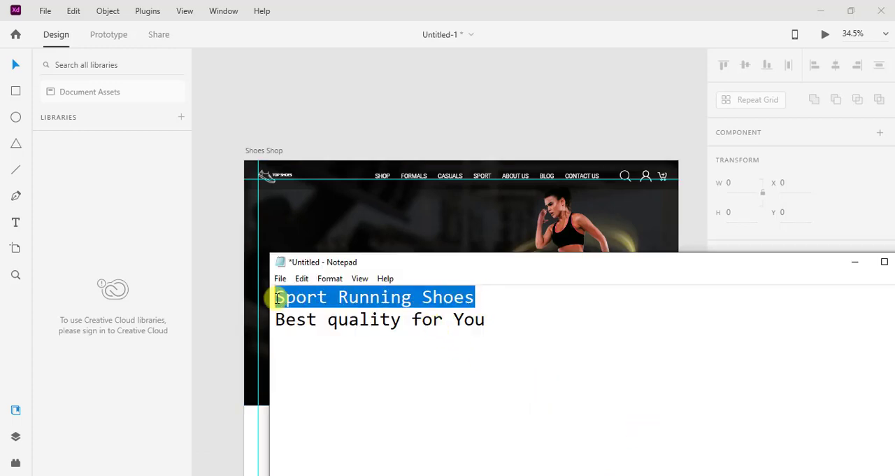
click(328, 203)
key(t)
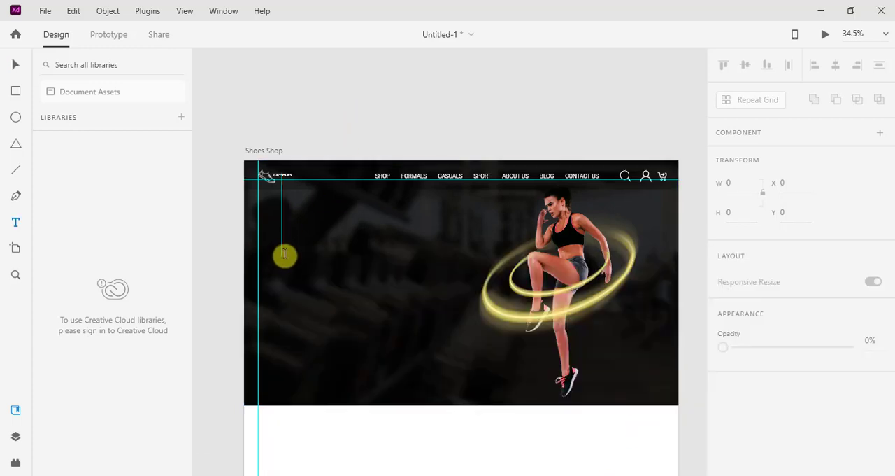
click(310, 291)
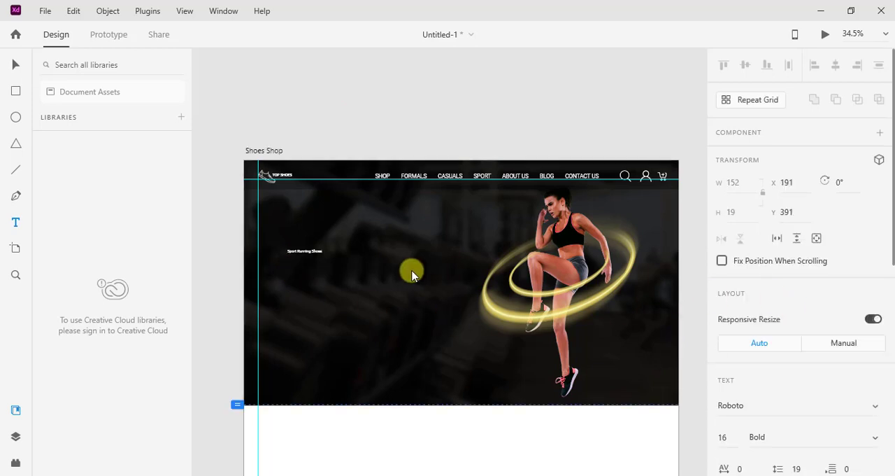
Set the "Sport Running Shoes" text size to 60 and preview the page.
key(ctrl+a)
scroll(784, 294, down, 4)
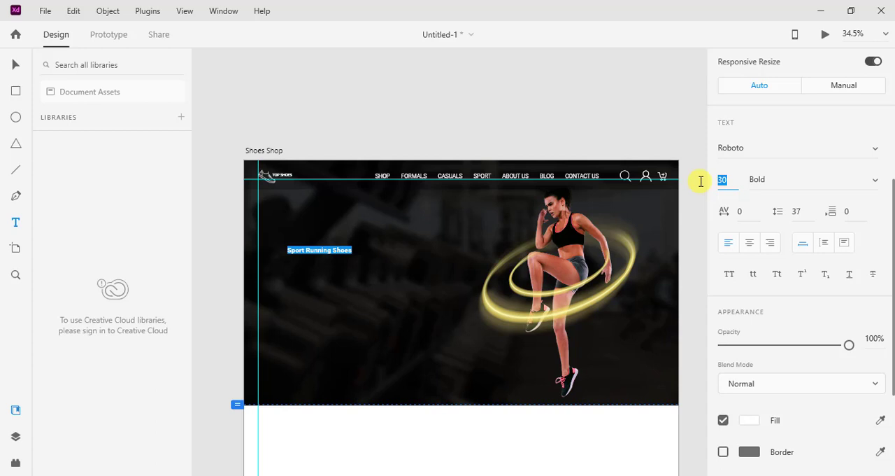
text(60)
key(Return)
click(825, 33)
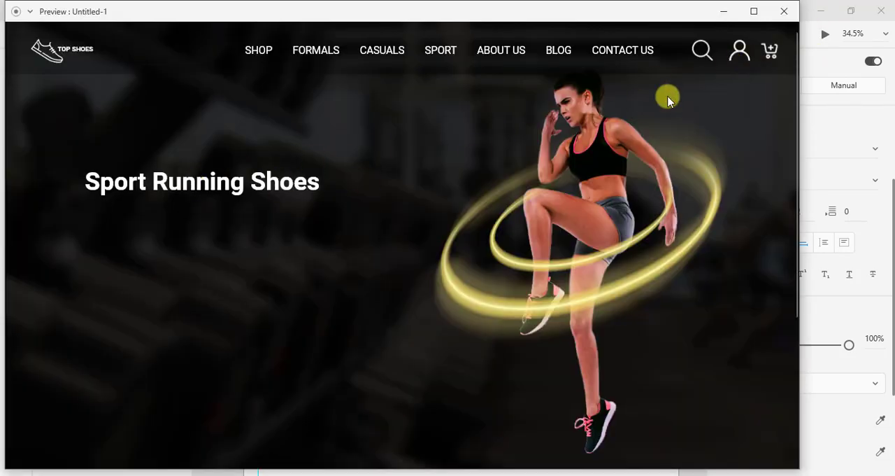
Enlarge the "Sport Running Shoes" headline to size 80 with its left edge on the vertical guide, and preview the page.
click(784, 12)
click(461, 114)
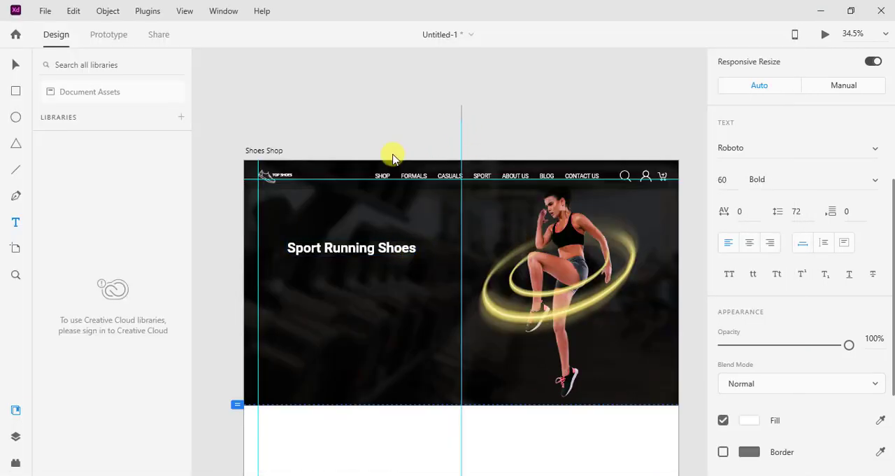
click(17, 70)
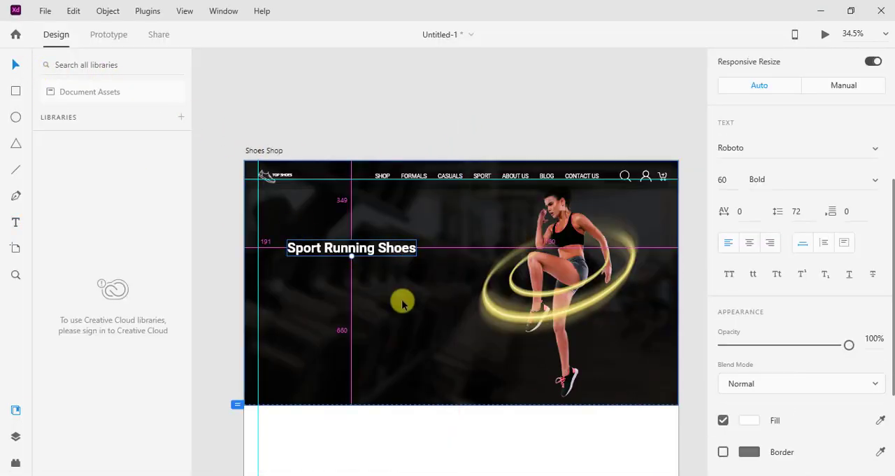
scroll(403, 301, up, 2)
drag(342, 263, 454, 269)
drag(450, 226, 428, 258)
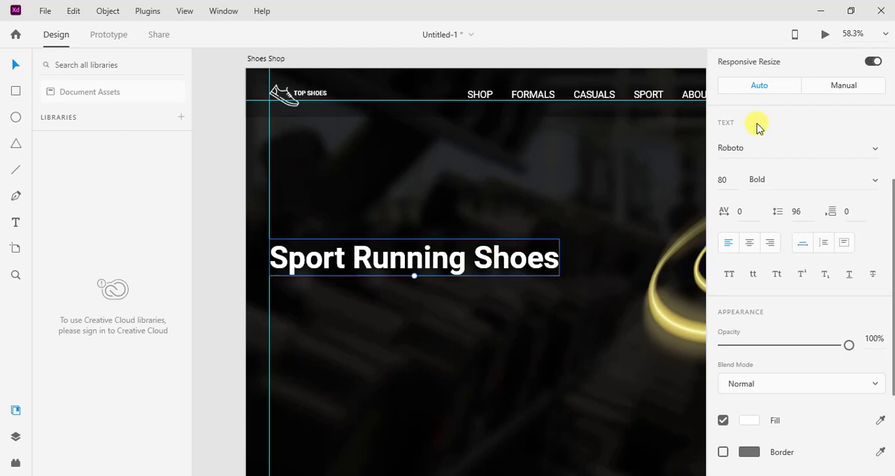
key(ctrl+Return)
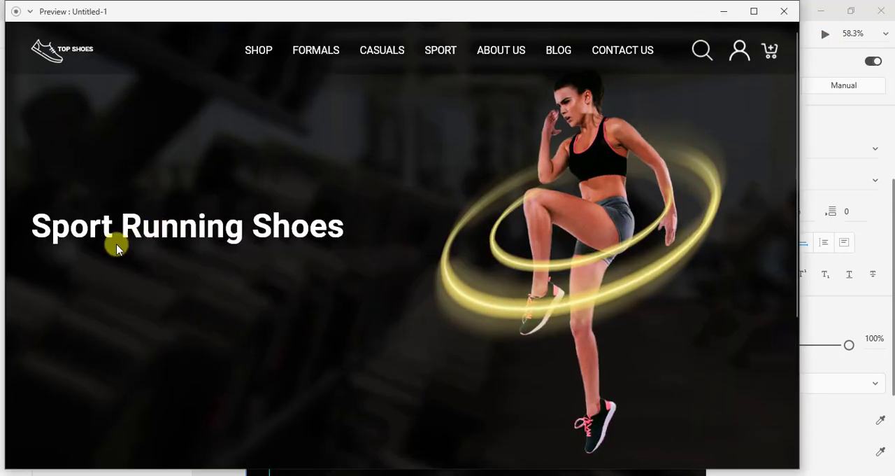
click(784, 11)
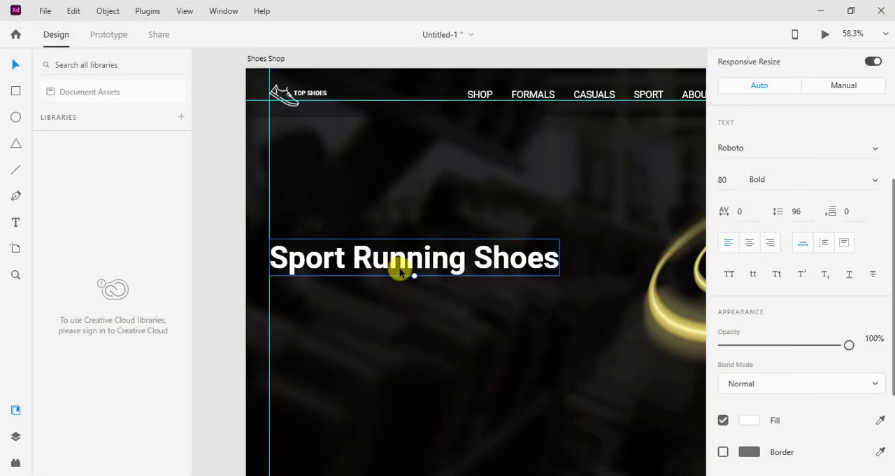
Set the "Sport Running Shoes" headline's text size to 75.
scroll(769, 324, down, 1)
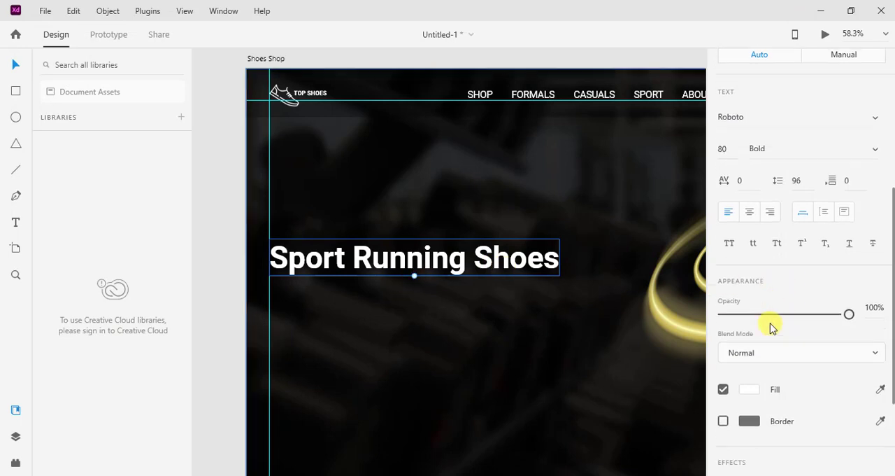
scroll(765, 315, up, 2)
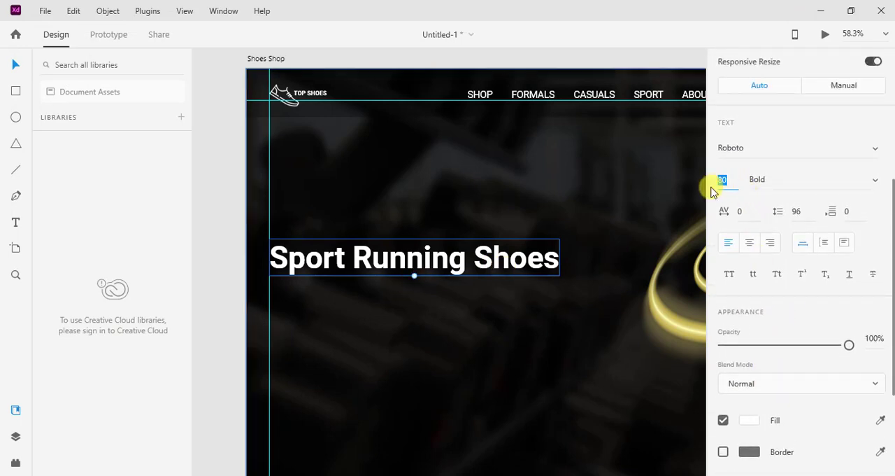
key(Return)
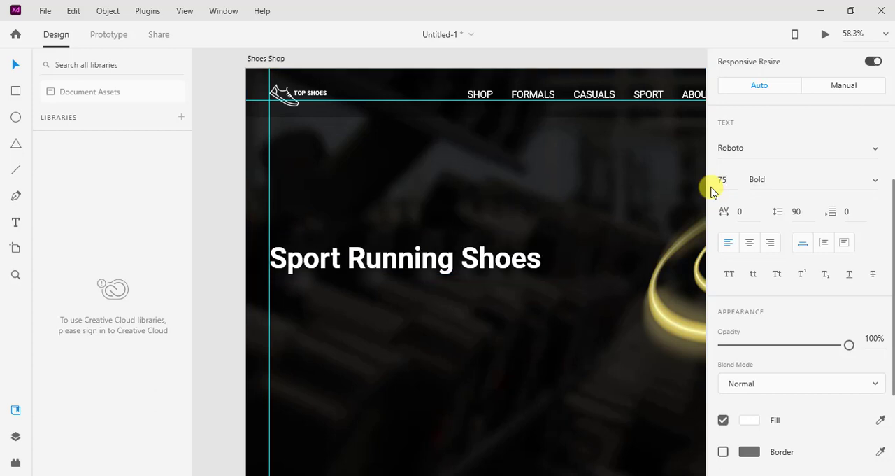
click(230, 299)
Duplicate the headline directly below itself, at about X 61, Y 555, keeping both lines left-aligned.
scroll(427, 294, down, 2)
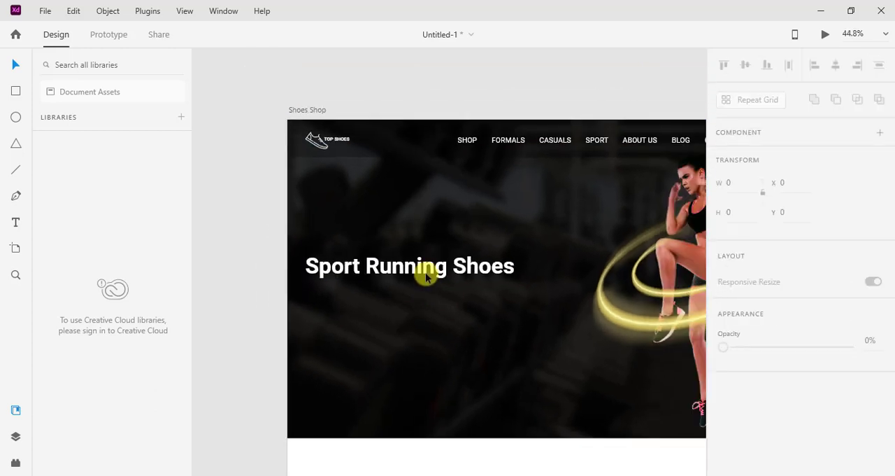
click(425, 273)
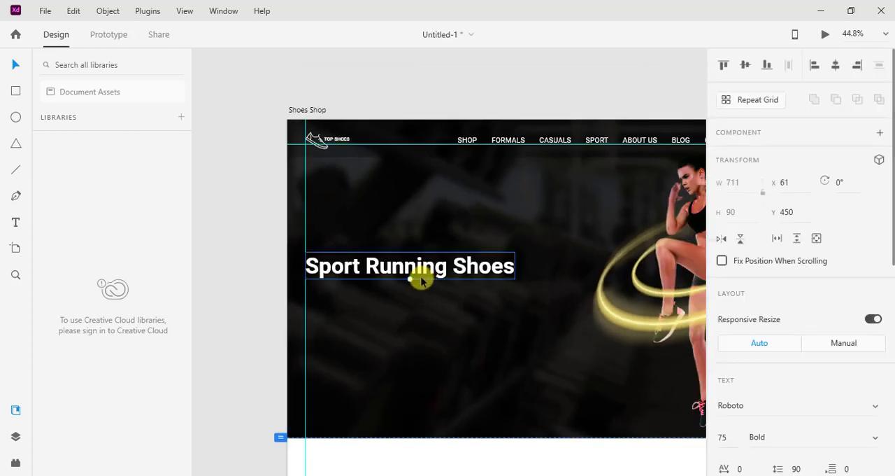
alt+drag(420, 273, 419, 303)
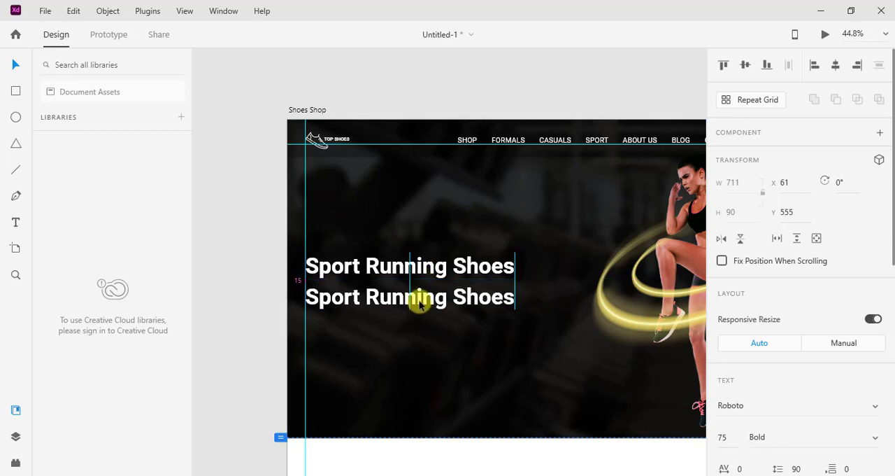
Cut "Best quality for You" from Notepad and replace the duplicated headline's text with it.
key(alt+Tab)
drag(494, 320, 277, 318)
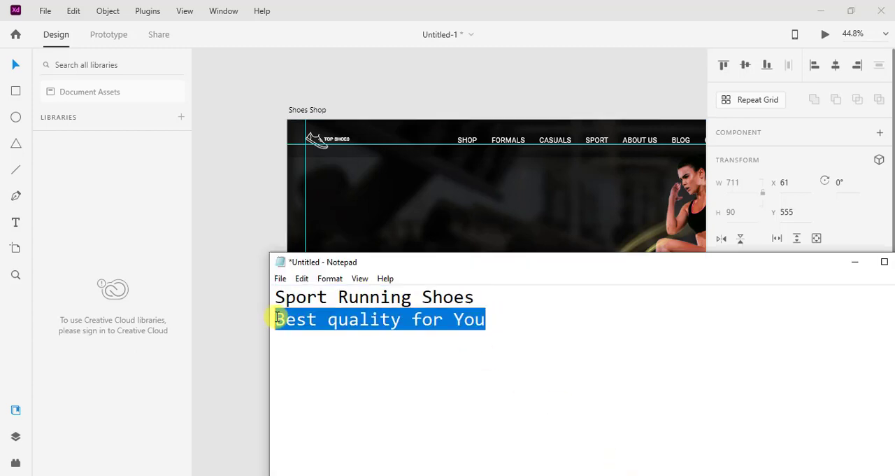
key(ctrl+x)
click(219, 274)
double_click(338, 298)
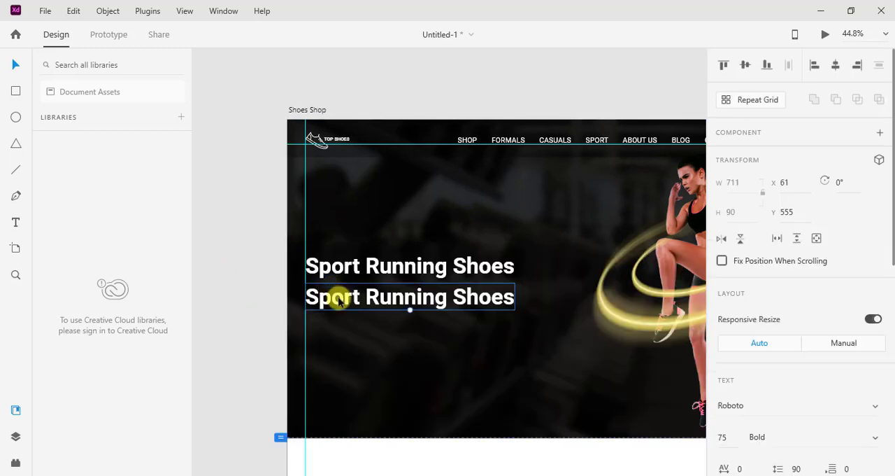
key(ctrl+a)
key(ctrl+v)
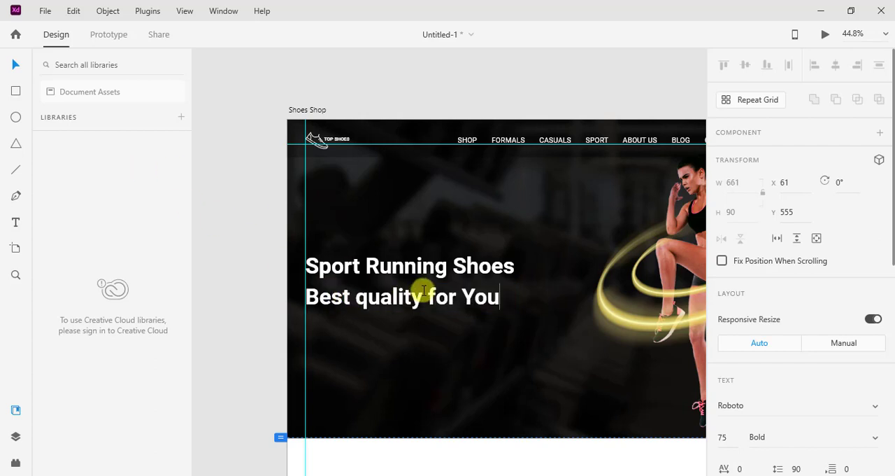
Set the "Best quality for You" tagline's text size to 60.
double_click(424, 295)
key(ctrl+a)
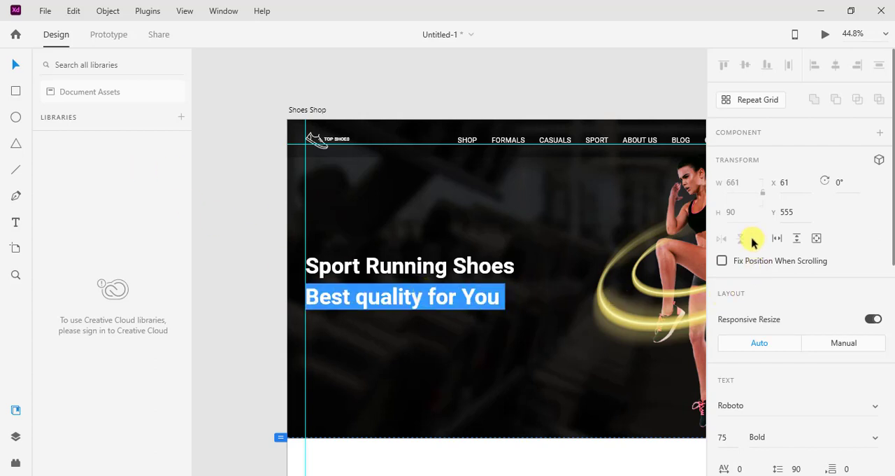
scroll(742, 224, down, 4)
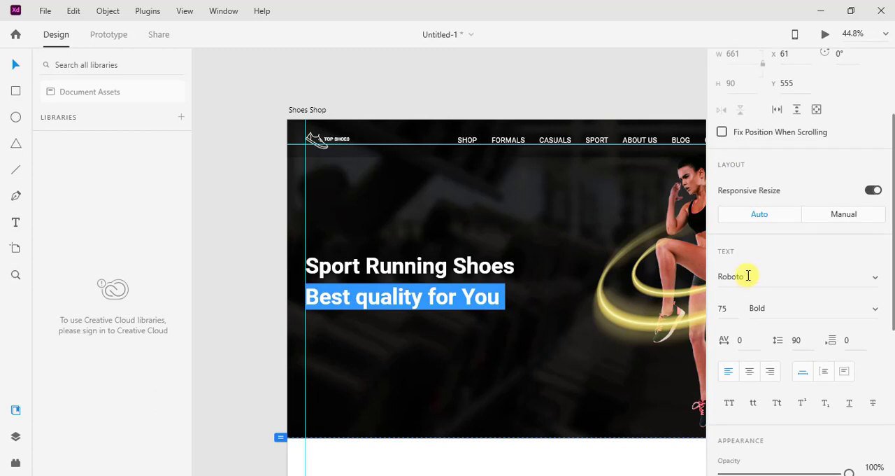
click(731, 308)
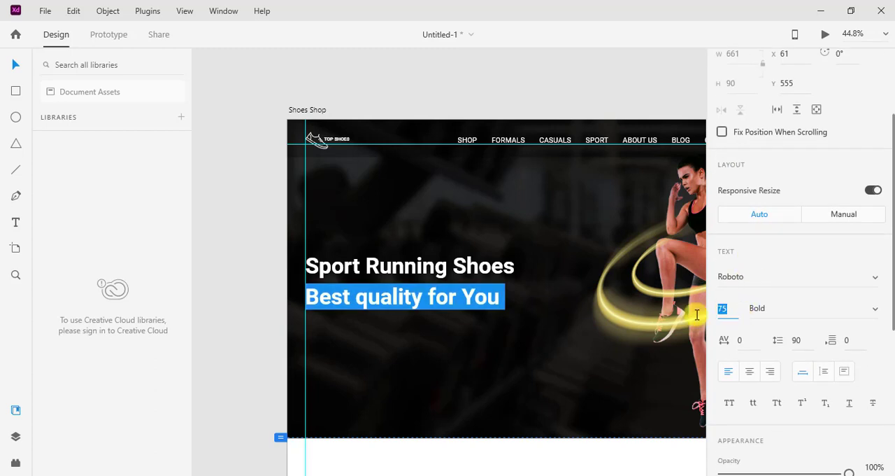
text(60)
key(Return)
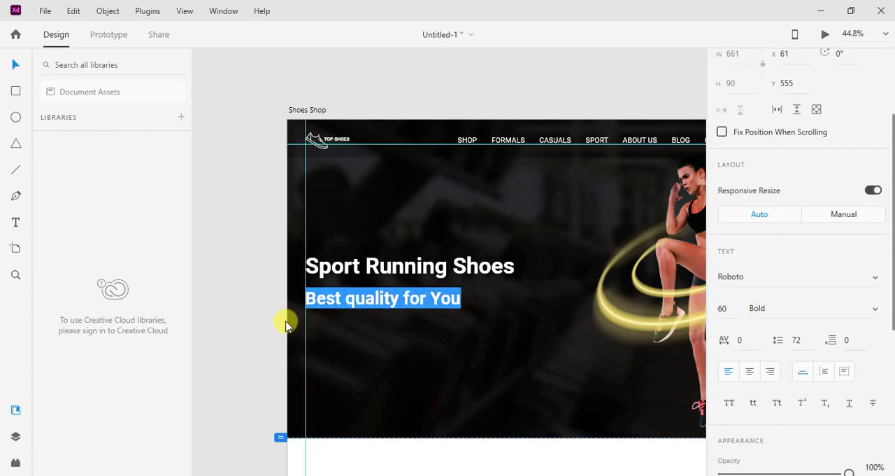
click(15, 65)
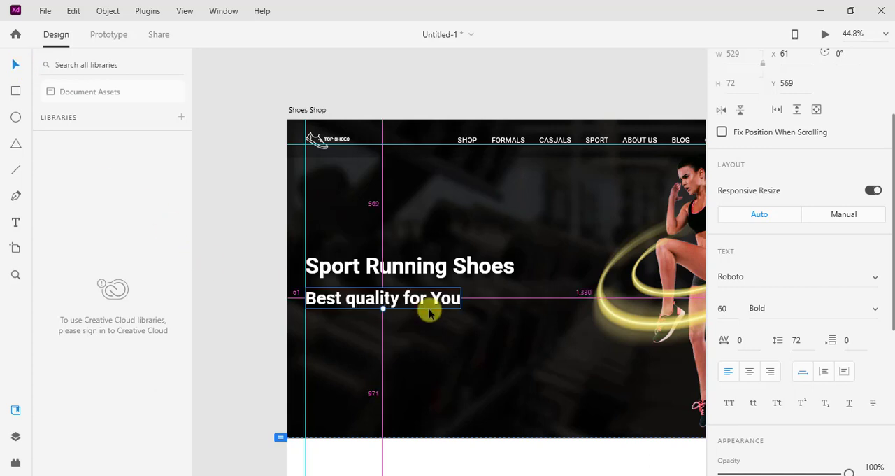
Move the tagline slightly further below the headline and set its font weight to Medium.
scroll(413, 308, up, 2)
drag(411, 304, 438, 308)
scroll(761, 238, down, 2)
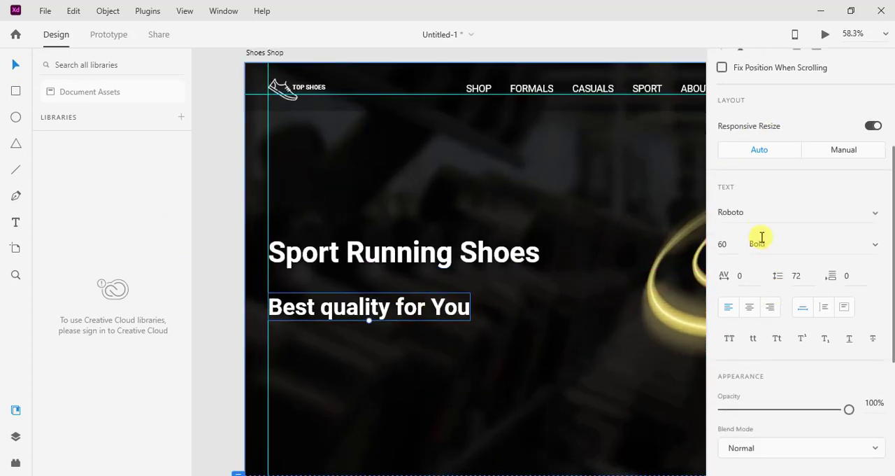
click(877, 248)
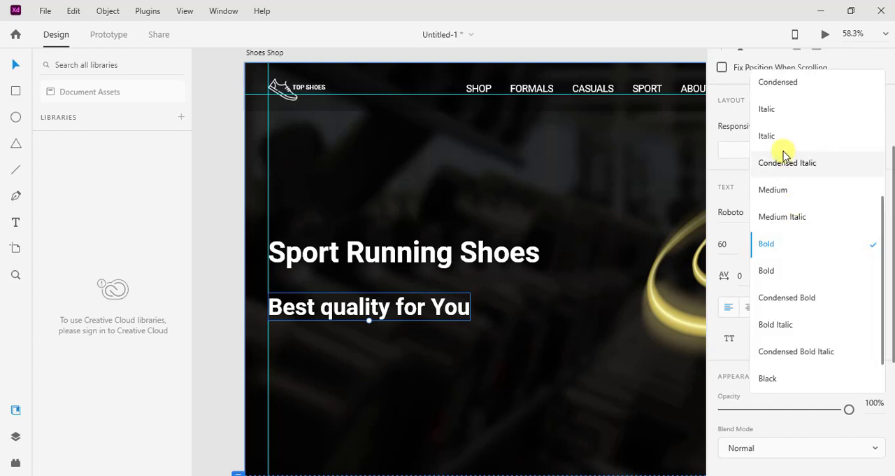
click(785, 190)
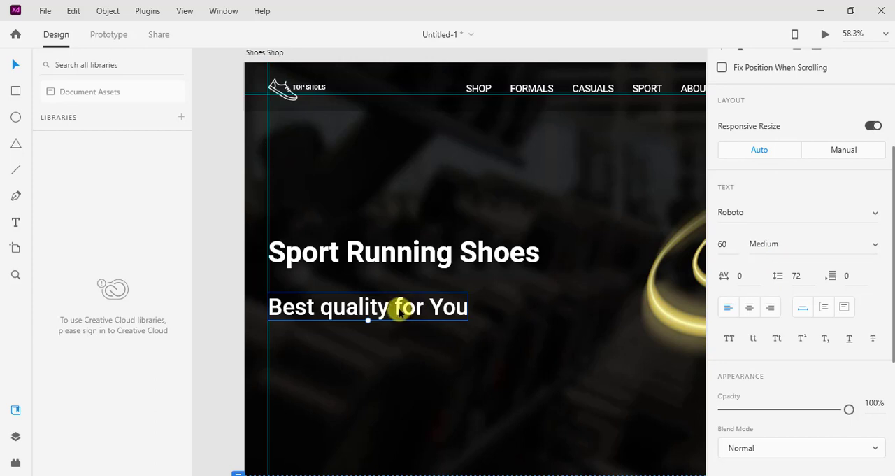
Capitalize the tagline's words so it reads "Best Quality For You".
double_click(400, 310)
click(402, 311)
key(BackSpace)
text(F)
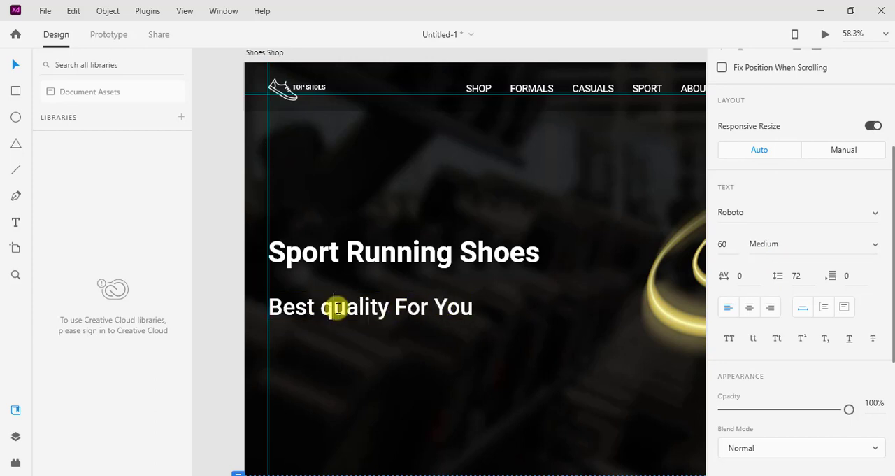
key(BackSpace)
text(Q)
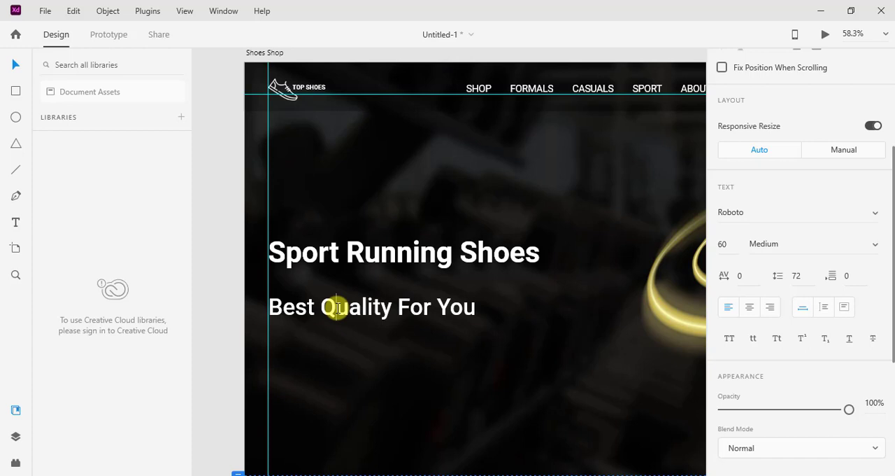
click(12, 65)
Try the Vivaldi font on the "Sport Running Shoes" headline and resize the headline text.
click(389, 254)
double_click(389, 254)
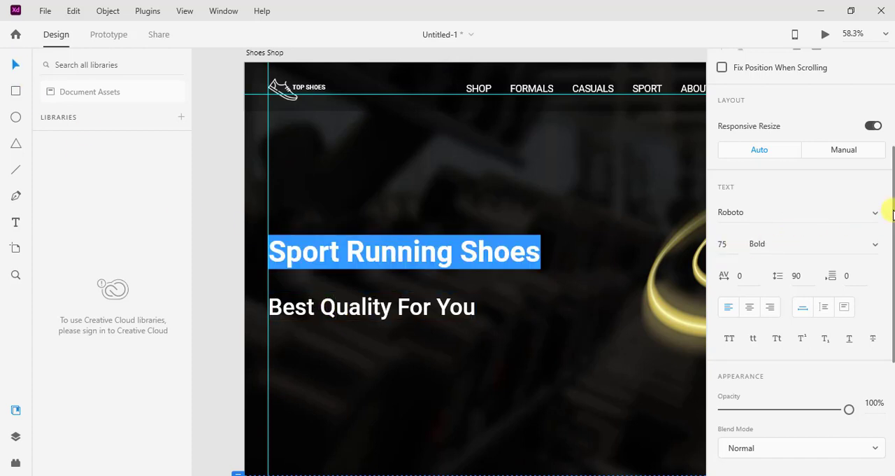
click(867, 217)
scroll(805, 210, up, 10)
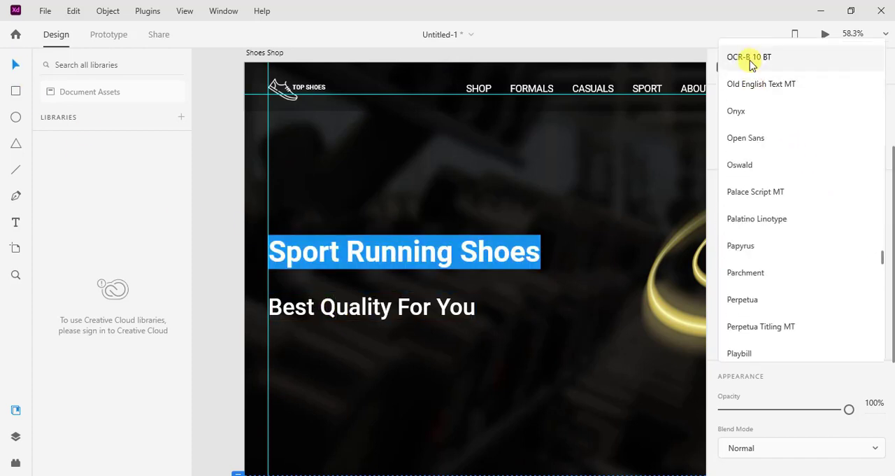
scroll(755, 181, down, 12)
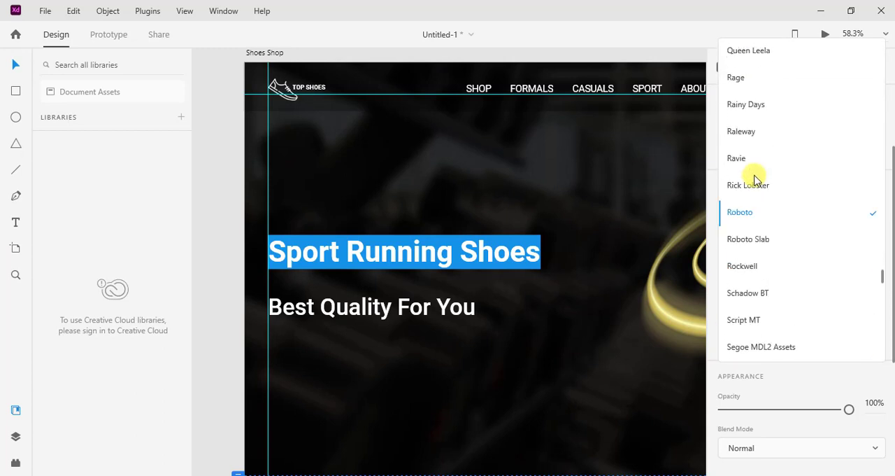
scroll(758, 190, down, 8)
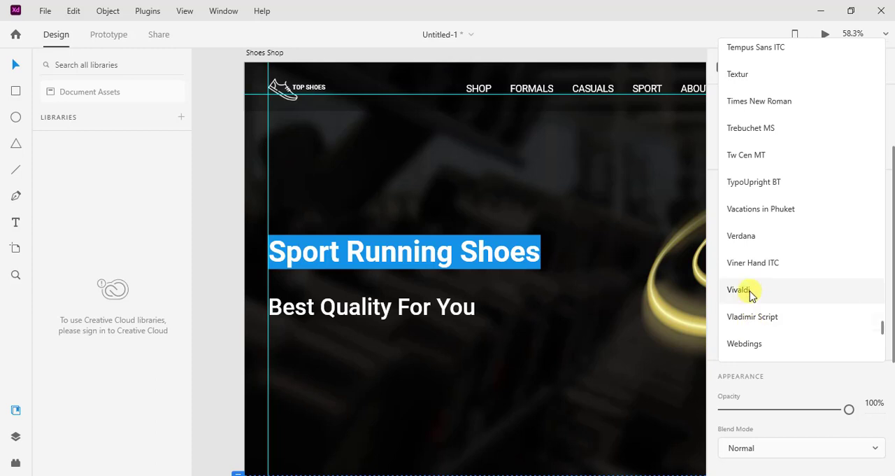
click(751, 290)
click(20, 67)
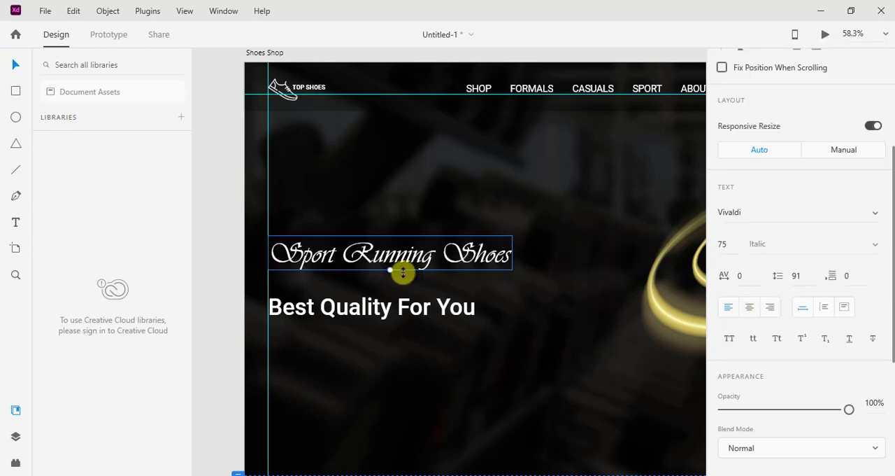
drag(392, 269, 439, 270)
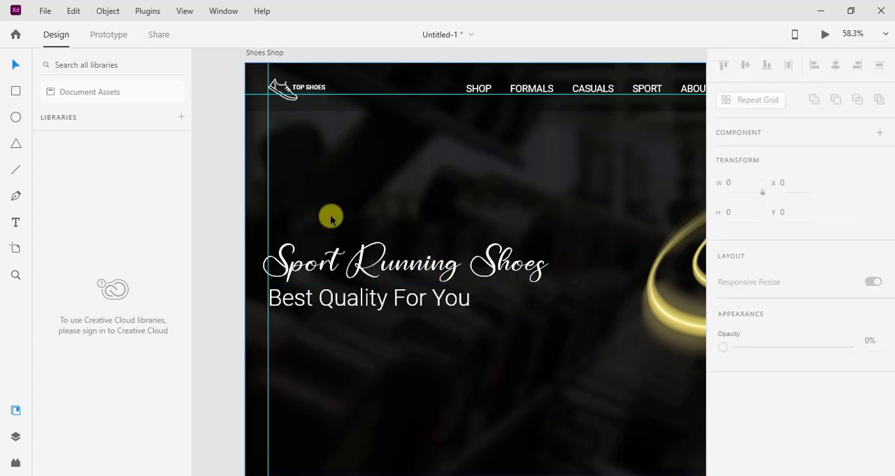
Draw a button rectangle below the tagline, starting at the left guide, and set its corner radius to 20.
scroll(373, 324, down, 1)
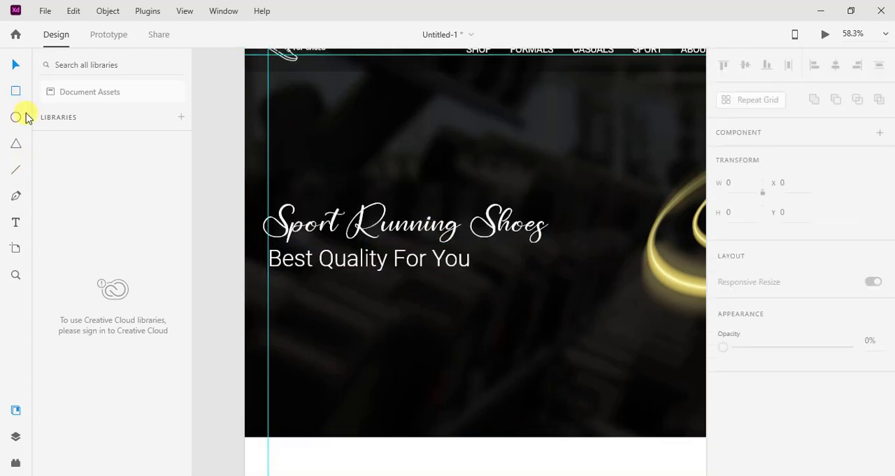
drag(269, 302, 403, 348)
scroll(808, 248, down, 4)
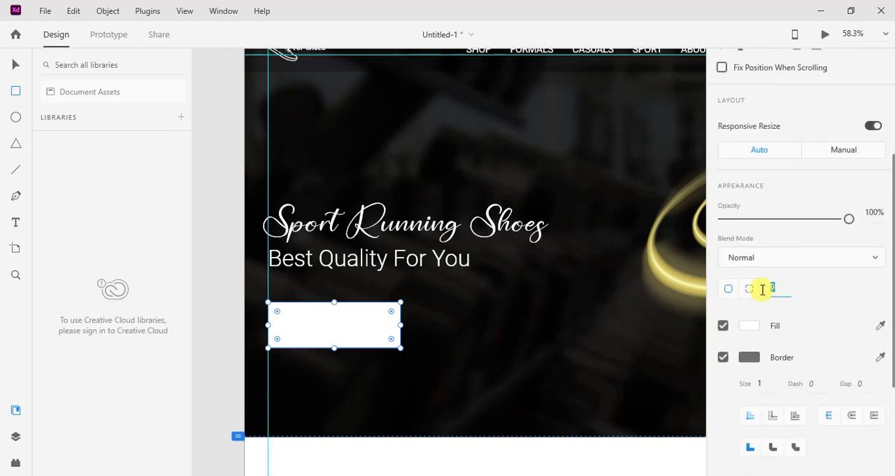
key(Return)
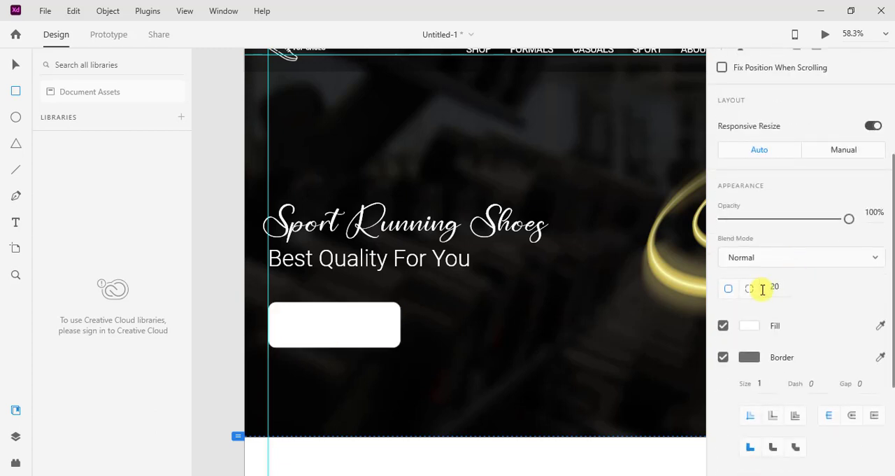
click(16, 67)
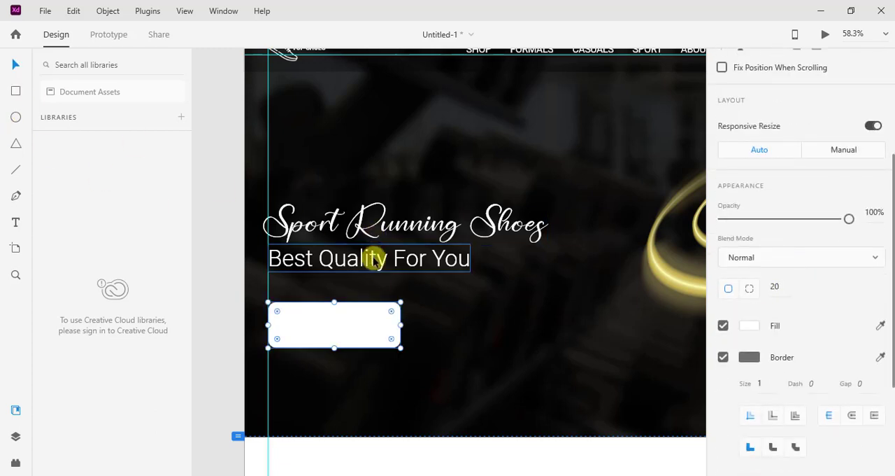
Add the text "ORDER NOW" on the banner just to the right of the white button.
click(446, 328)
key(t)
click(445, 335)
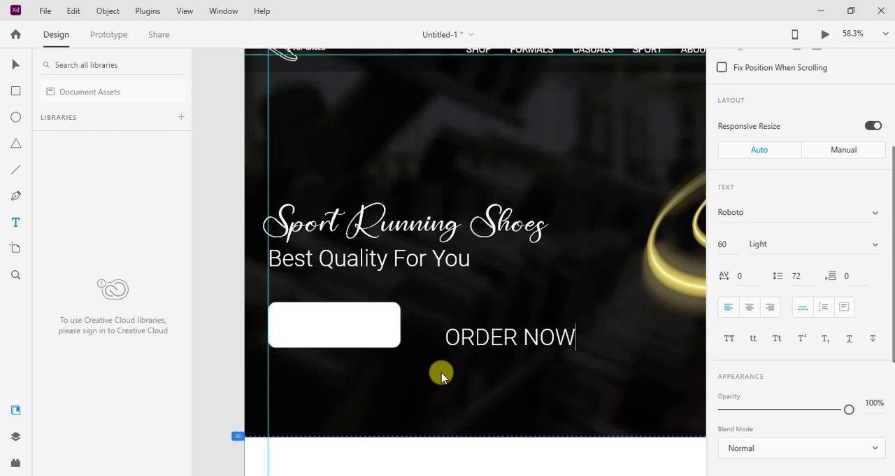
Finish the button text so it reads "ORDER NOW >>" and set its fill colour to black.
click(14, 64)
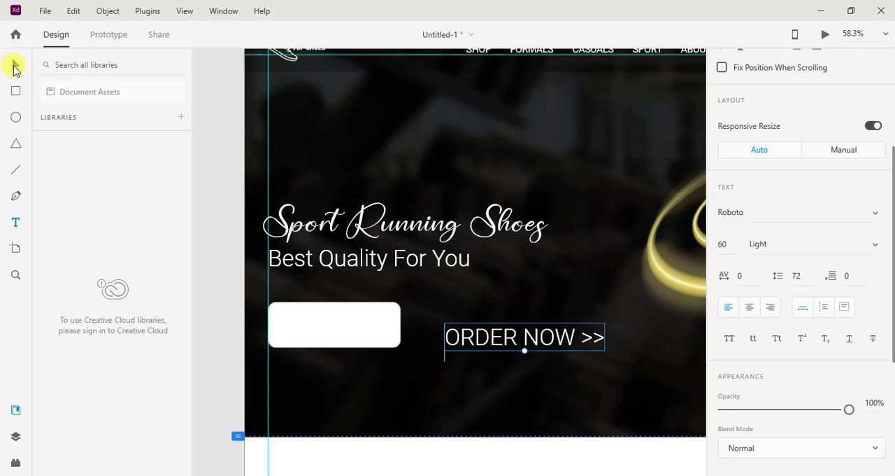
double_click(541, 337)
scroll(753, 339, down, 3)
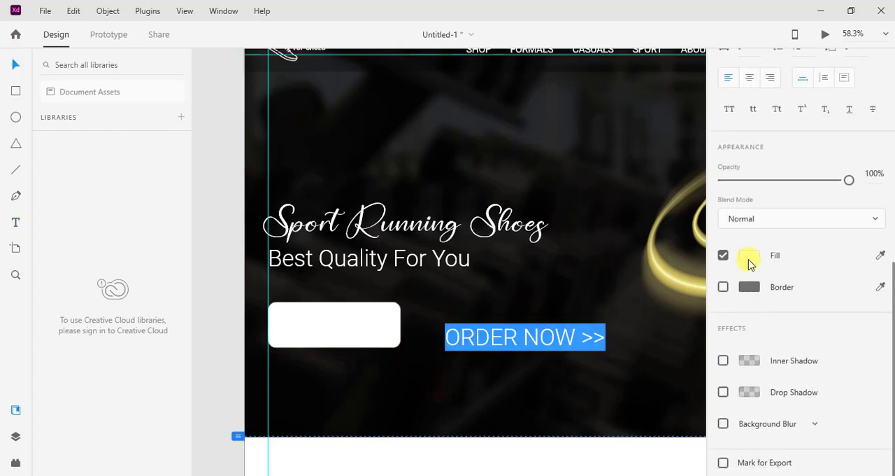
click(750, 256)
click(15, 64)
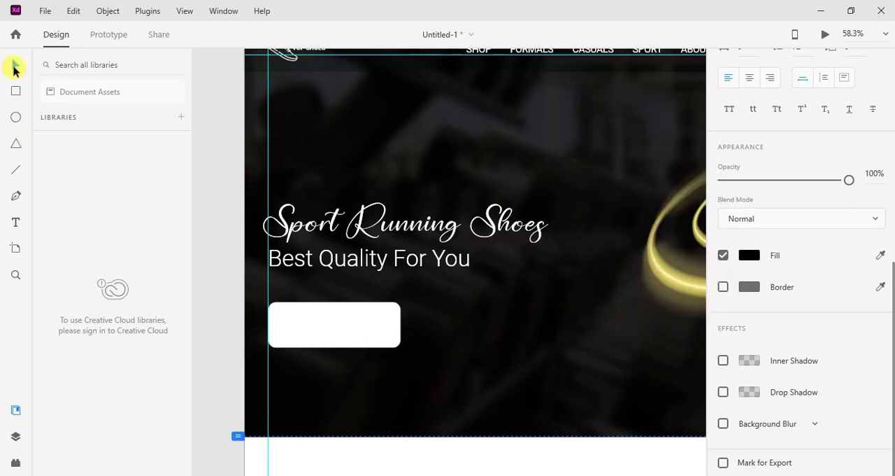
Move the "ORDER NOW >>" text onto the white button and shrink it to size 36 so it fits inside.
drag(536, 350, 369, 328)
scroll(369, 327, up, 5)
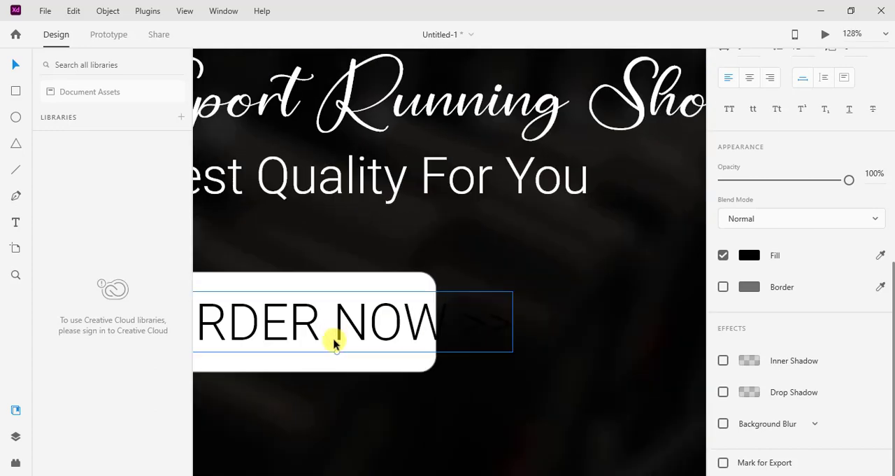
drag(336, 353, 376, 318)
scroll(339, 340, down, 2)
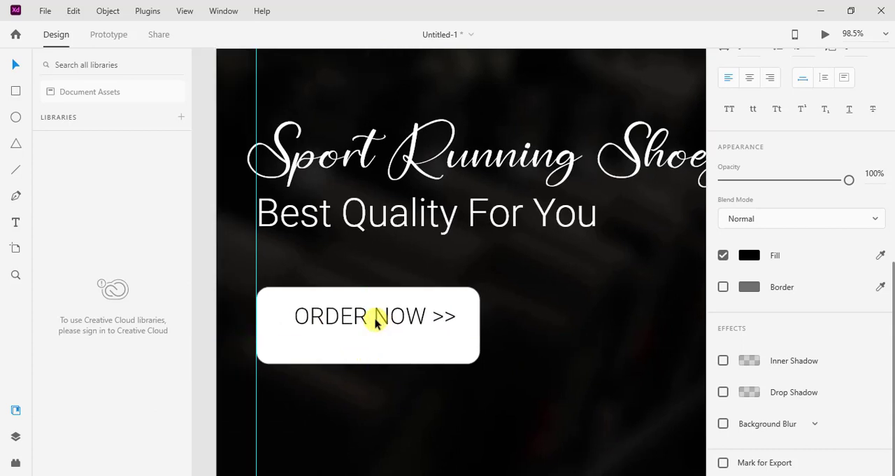
Reduce the white button's height by raising its lower edge closer to the "ORDER NOW >>" text.
click(388, 357)
drag(370, 363, 369, 346)
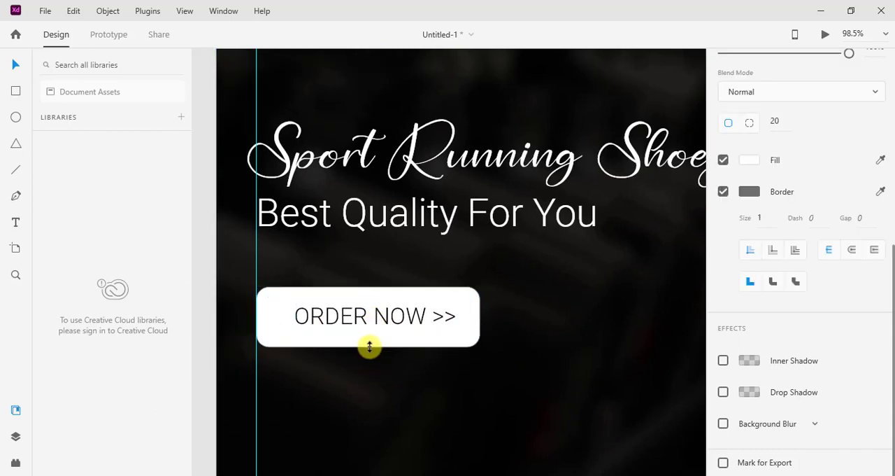
click(411, 368)
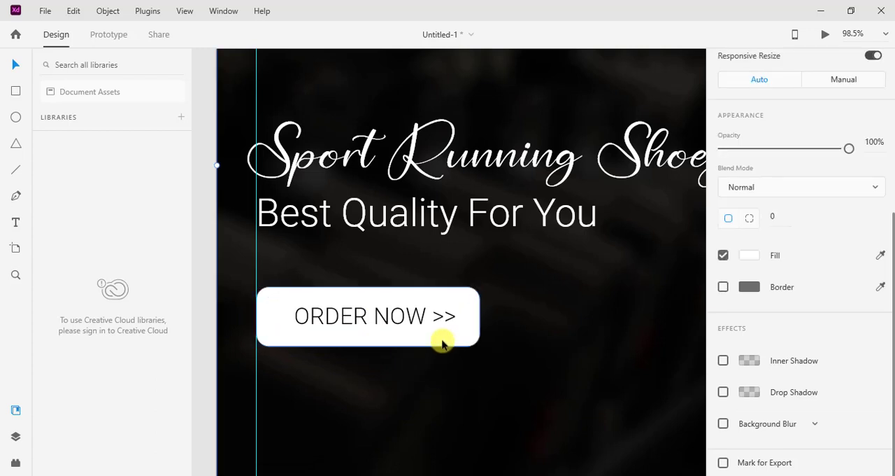
Set the "ORDER NOW >>" text to Roboto Bold and nudge it slightly left within the button.
click(397, 319)
double_click(398, 321)
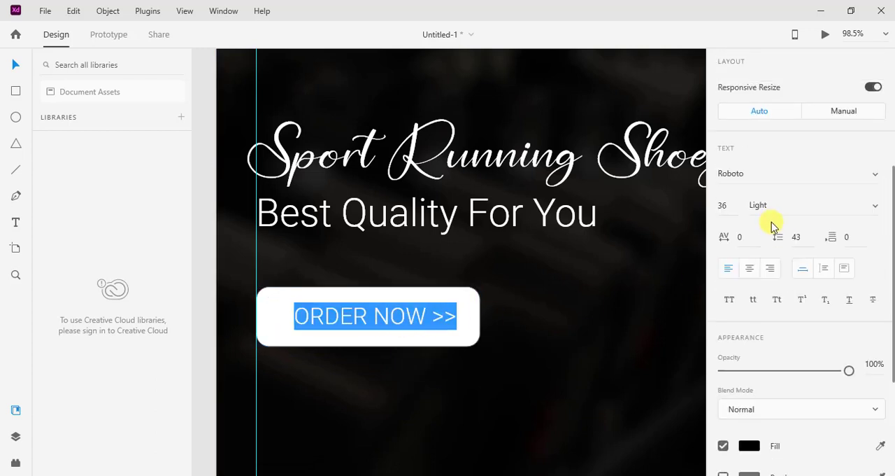
click(866, 202)
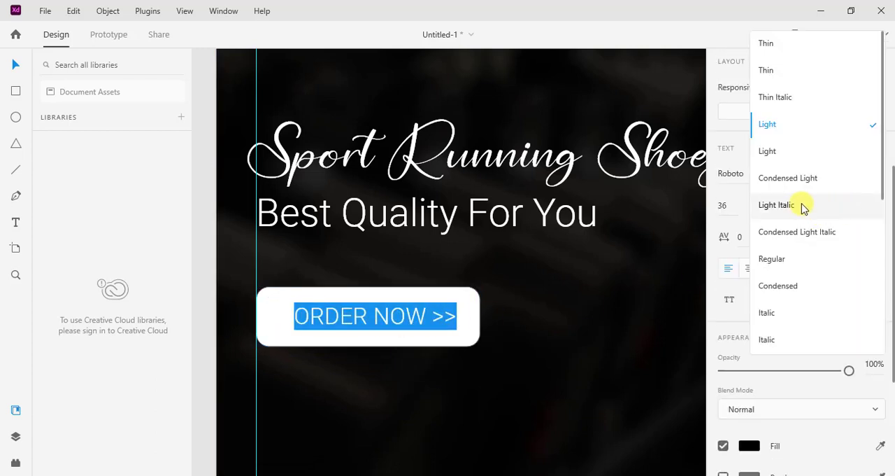
scroll(789, 263, down, 4)
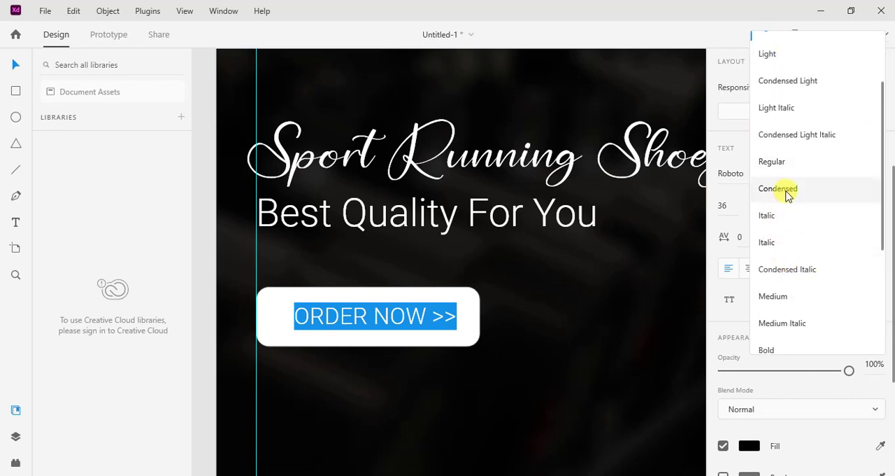
scroll(787, 206, down, 2)
click(776, 308)
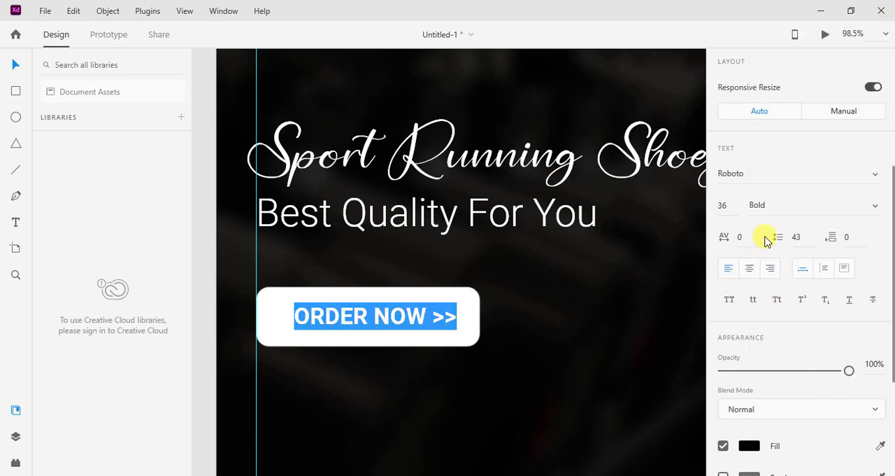
key(Escape)
drag(404, 317, 402, 316)
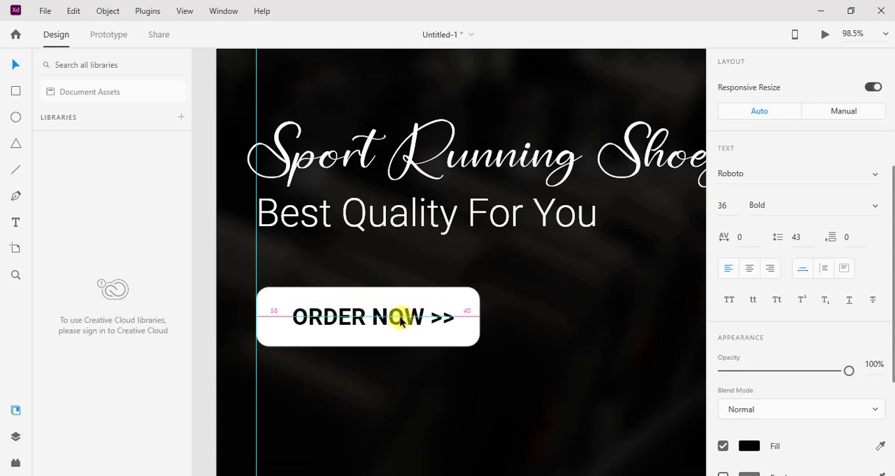
Change the white button's border colour to a bright, fully saturated yellow.
click(465, 343)
scroll(732, 331, down, 2)
click(749, 254)
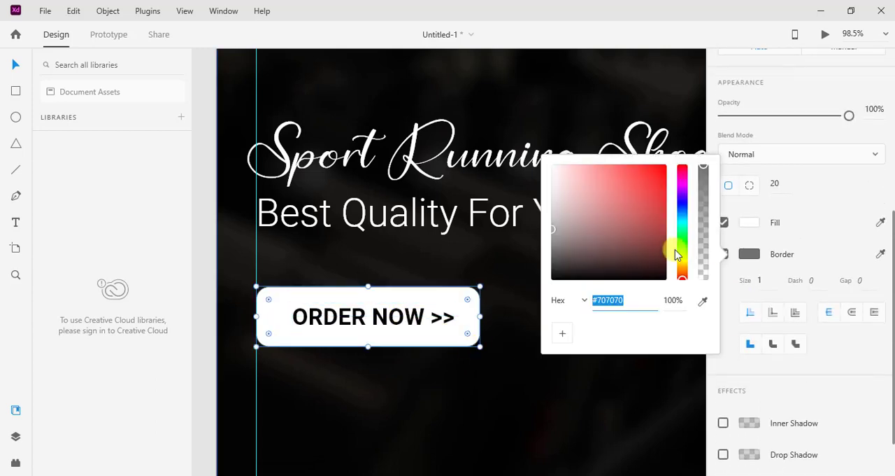
click(677, 259)
click(664, 196)
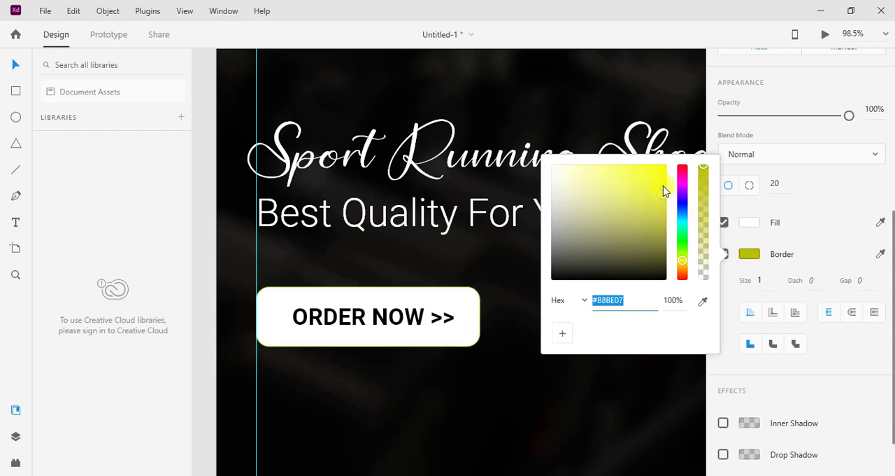
drag(664, 191, 659, 167)
click(683, 272)
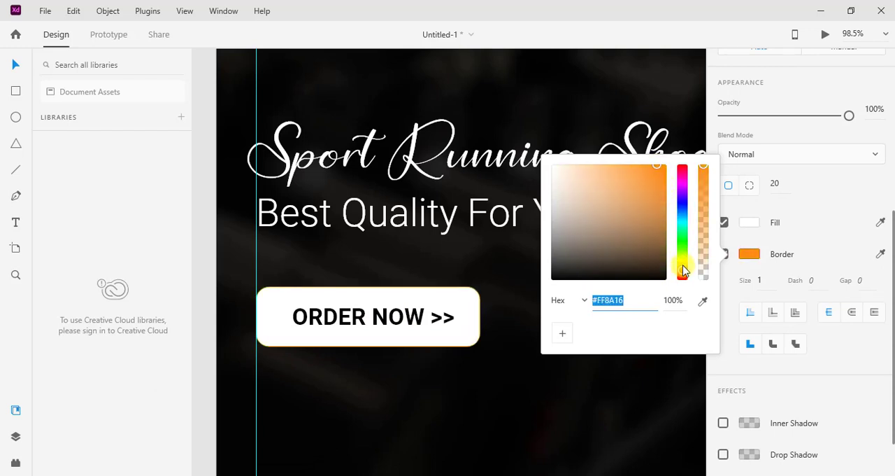
click(683, 265)
click(666, 165)
click(481, 373)
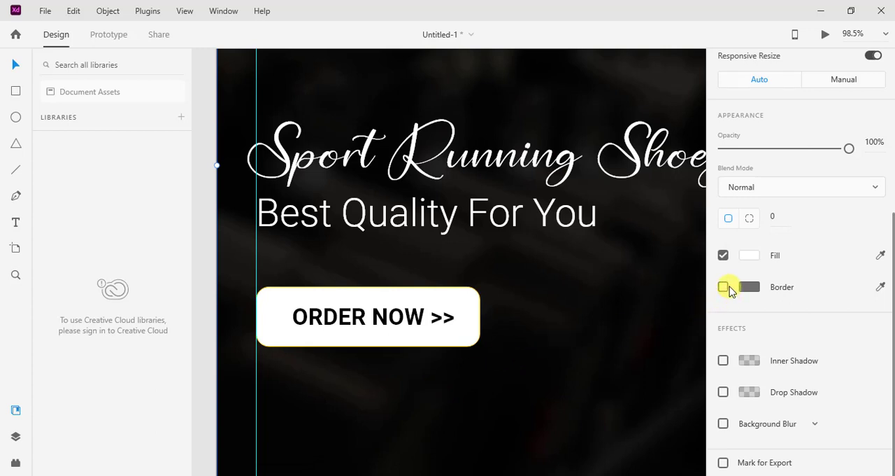
Turn on a border for the hero banner's background rectangle and colour it yellow, #EFD80B.
click(729, 288)
click(737, 292)
click(725, 288)
click(749, 287)
click(663, 222)
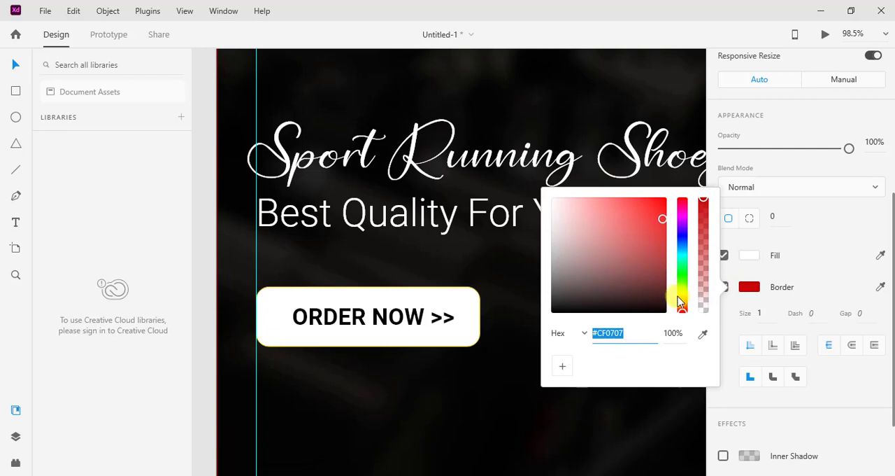
click(686, 295)
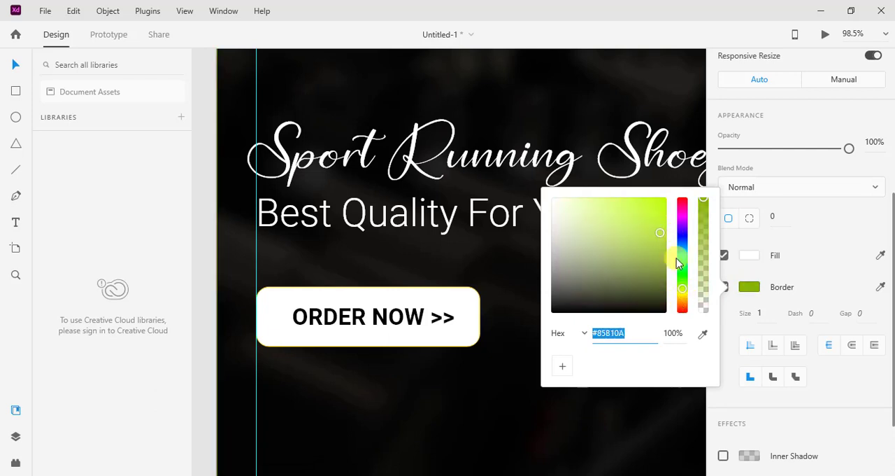
click(682, 296)
click(663, 208)
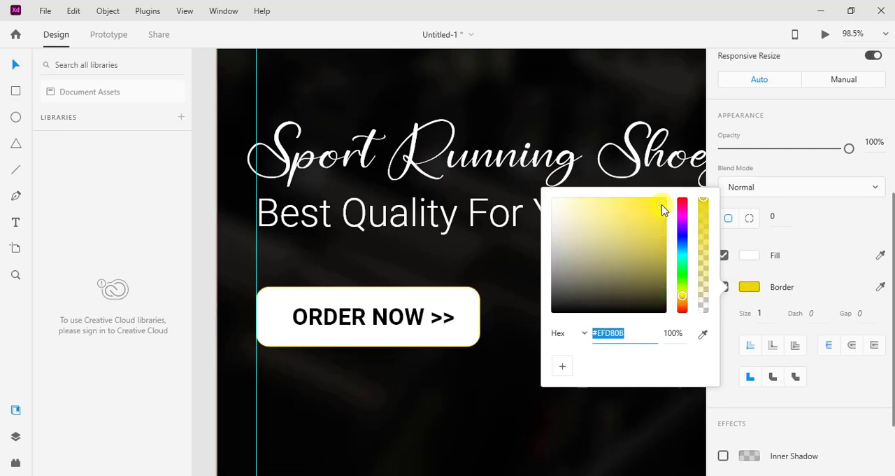
click(681, 120)
click(507, 354)
Bring the whole hero banner into view and open the desktop preview of the Shoes Shop page.
scroll(507, 355, down, 3)
scroll(549, 358, down, 5)
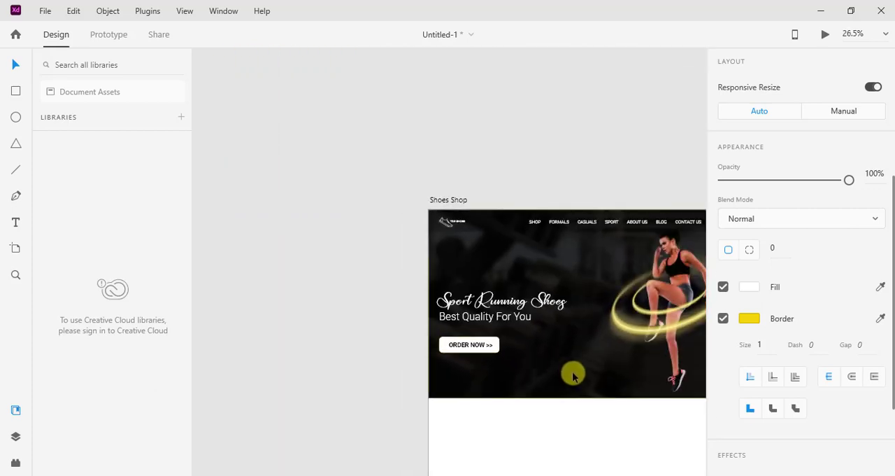
scroll(573, 373, up, 2)
drag(589, 350, 454, 319)
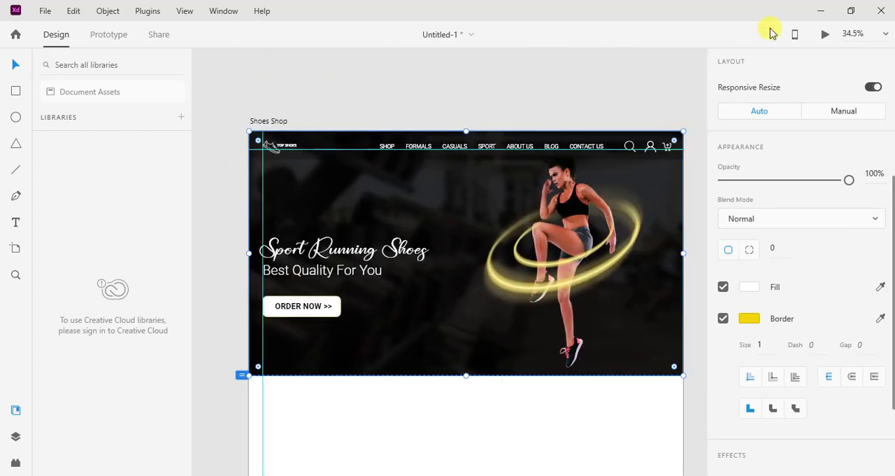
click(825, 35)
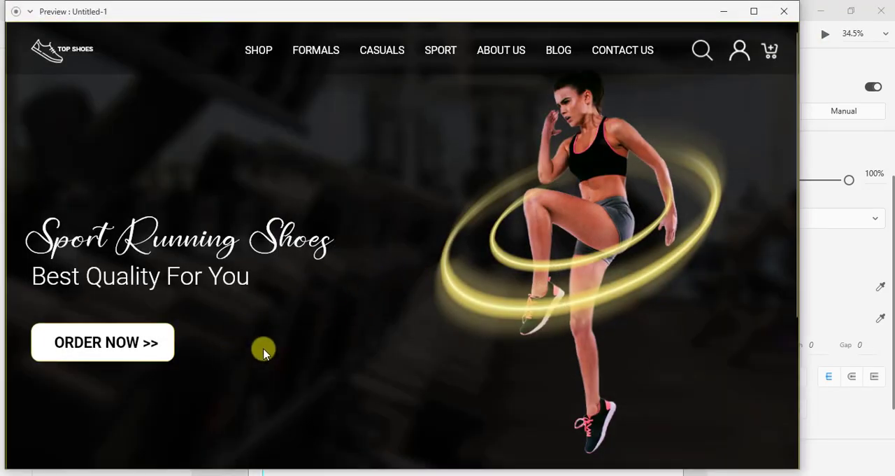